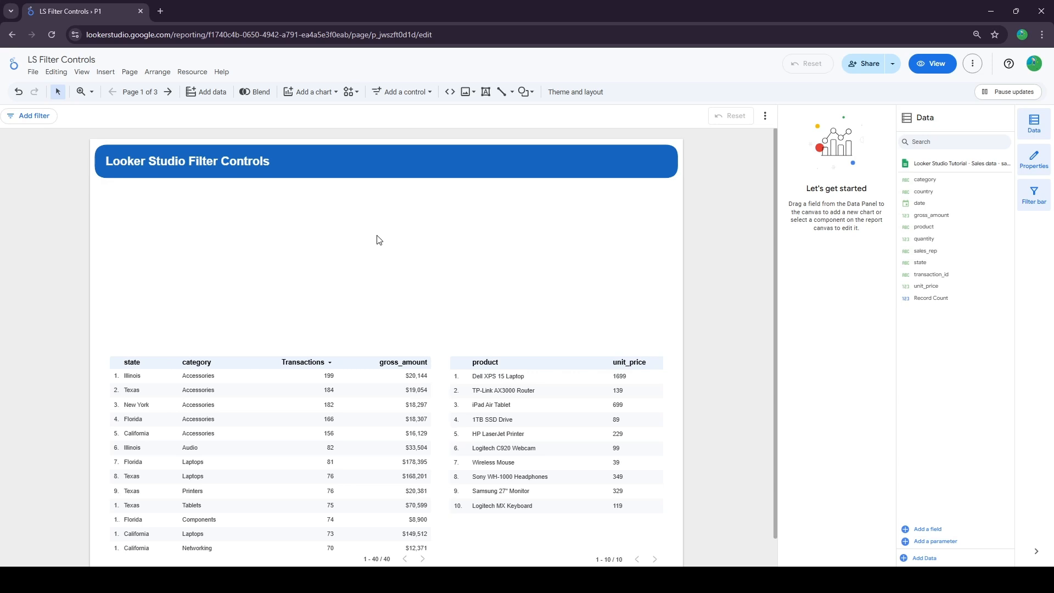
Add a drop-down list control below the report's title banner with category as its control field.
{"action": "left_click", "coordinate": [393, 98]}
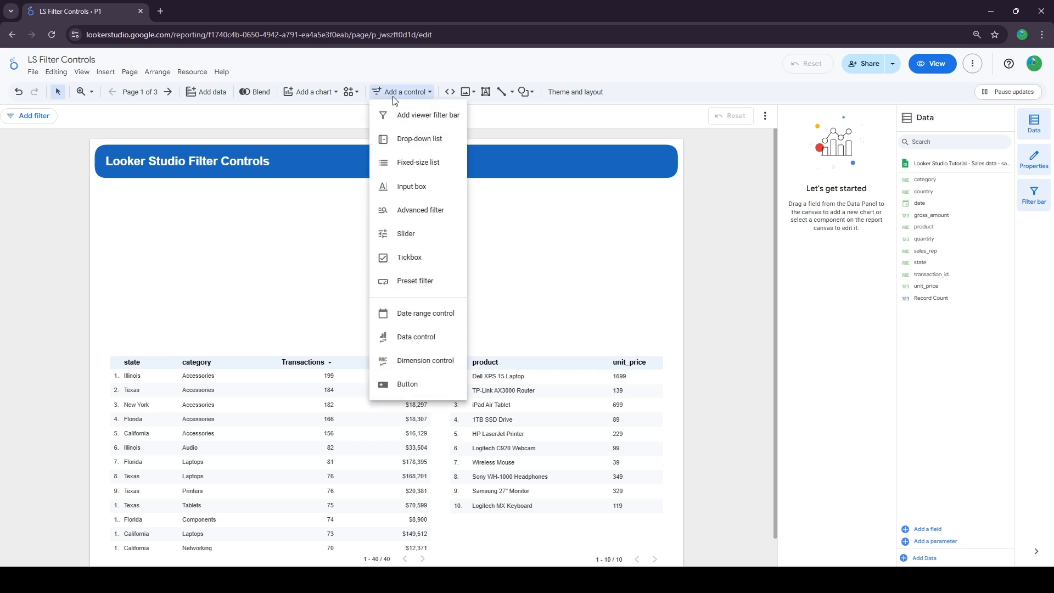
{"action": "left_click", "coordinate": [420, 140]}
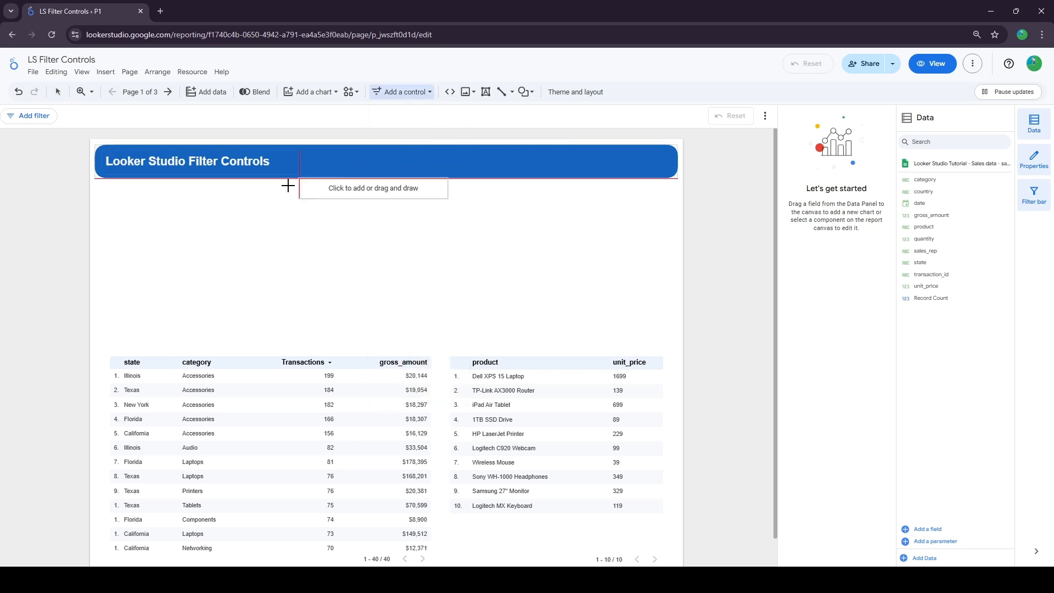
{"action": "left_click", "coordinate": [114, 200]}
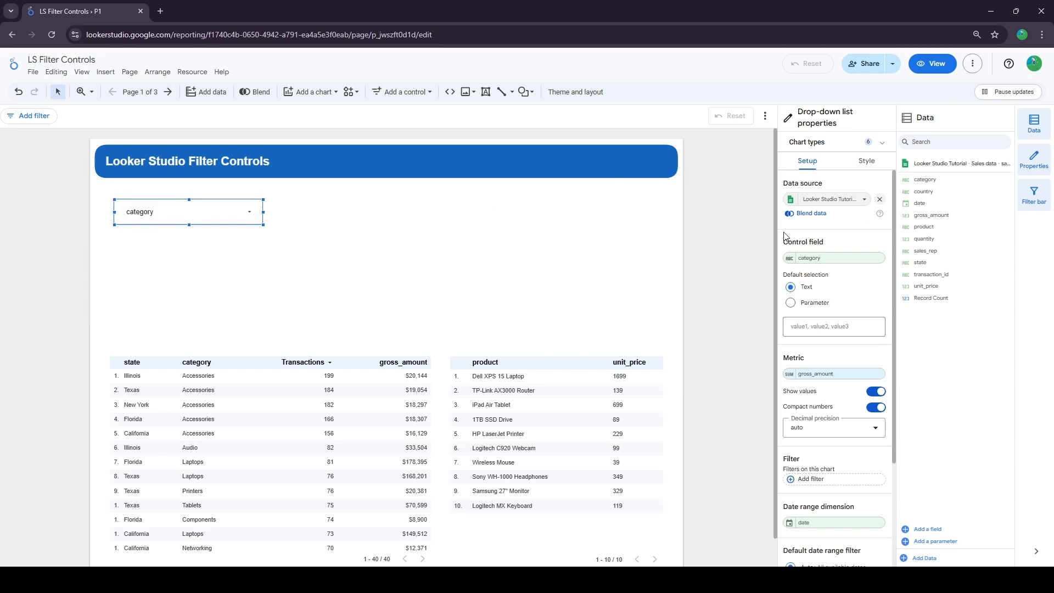
{"action": "left_click_drag", "start_coordinate": [784, 242], "coordinate": [825, 245]}
{"action": "left_click", "coordinate": [801, 258]}
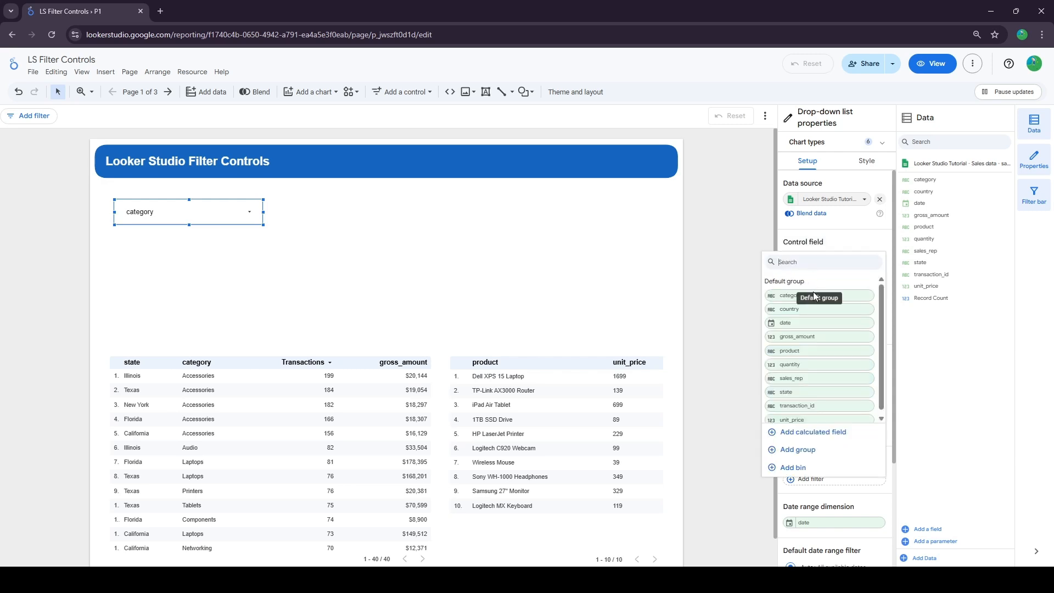
{"action": "left_click", "coordinate": [791, 297]}
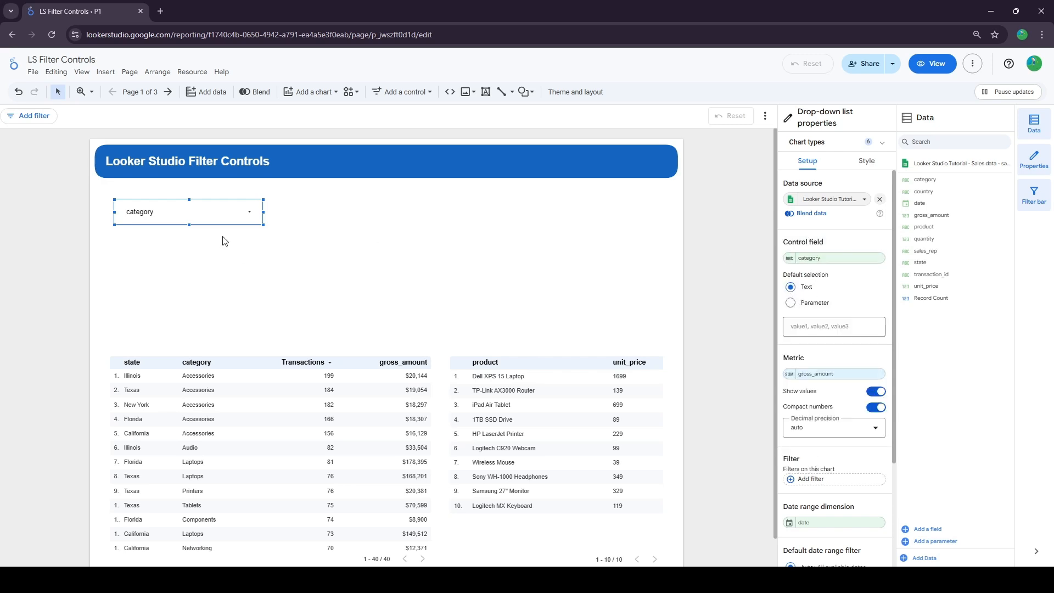
Preview the report in view mode and filter the category drop-down to Printers only.
{"action": "left_click", "coordinate": [936, 63]}
{"action": "left_click", "coordinate": [323, 163]}
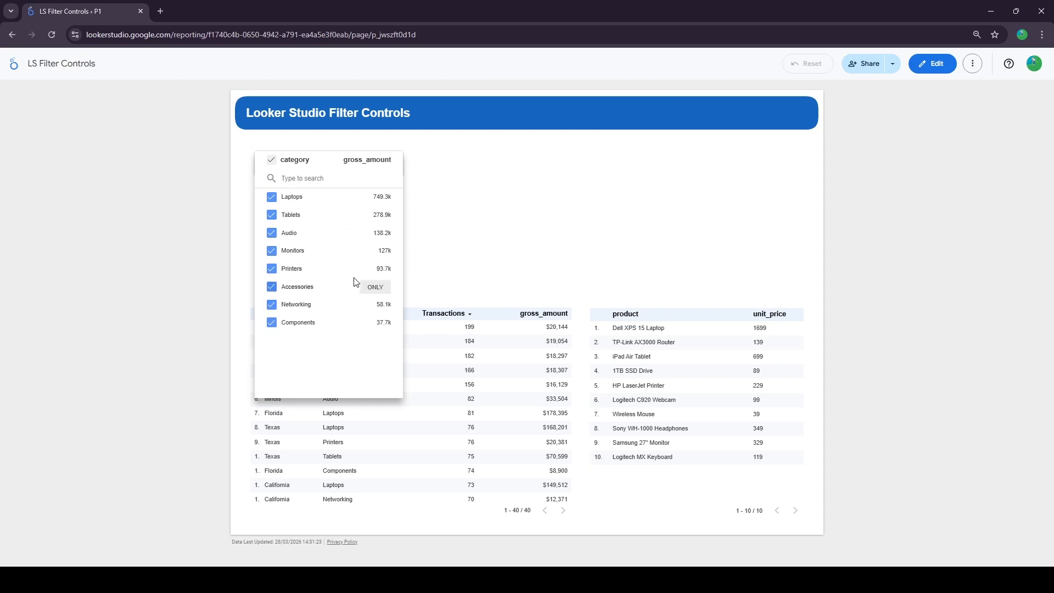
{"action": "left_click", "coordinate": [375, 269]}
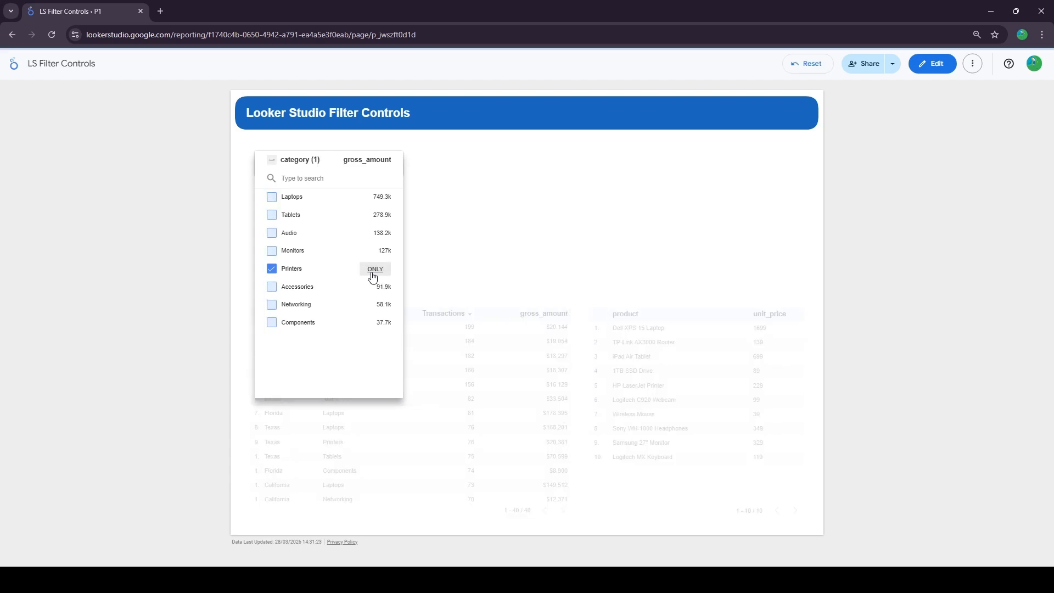
{"action": "left_click", "coordinate": [472, 255]}
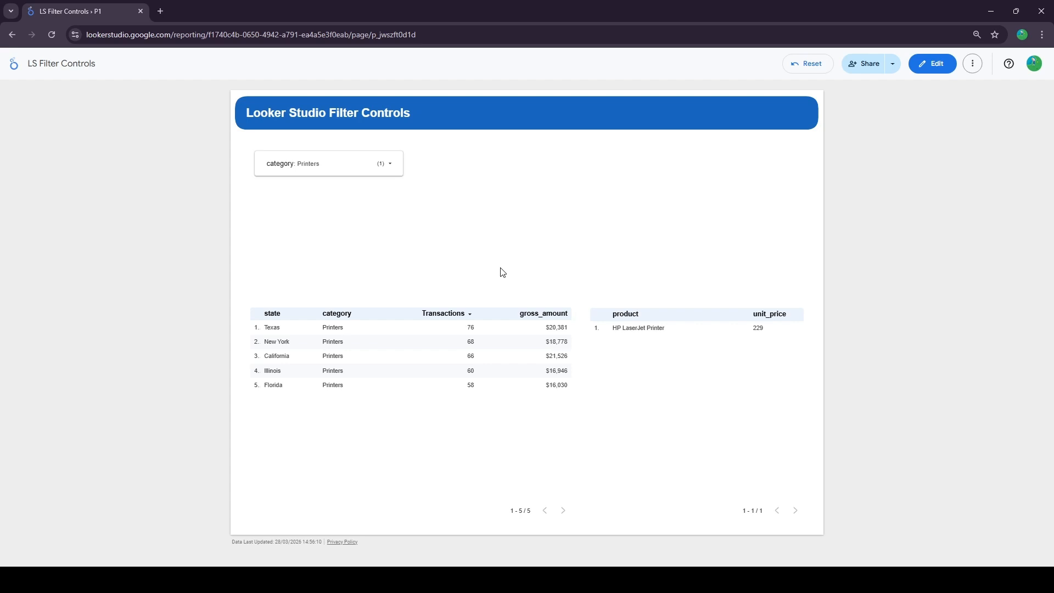
Include Monitors and Audio in the category drop-down's selection.
{"action": "left_click", "coordinate": [379, 164]}
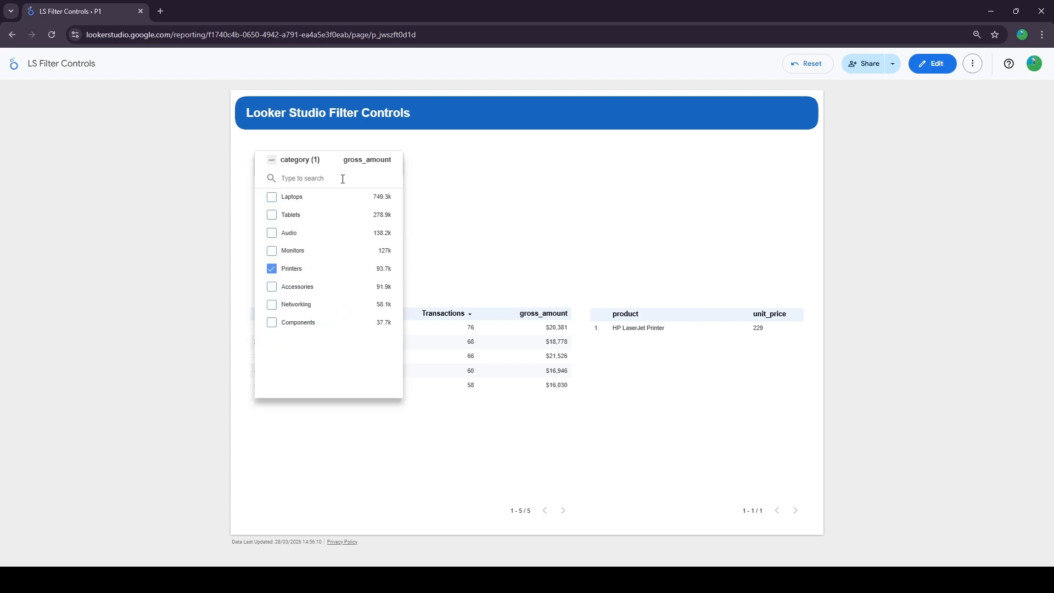
{"action": "left_click", "coordinate": [274, 252]}
{"action": "left_click", "coordinate": [273, 235]}
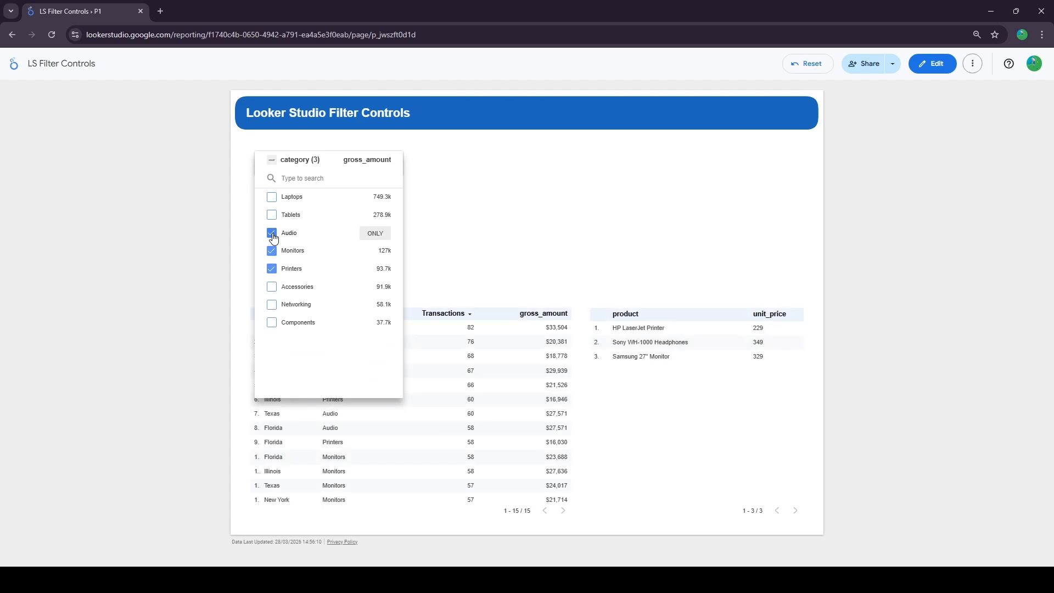
Select all categories in the drop-down and exclude Tablets.
{"action": "left_click", "coordinate": [271, 160]}
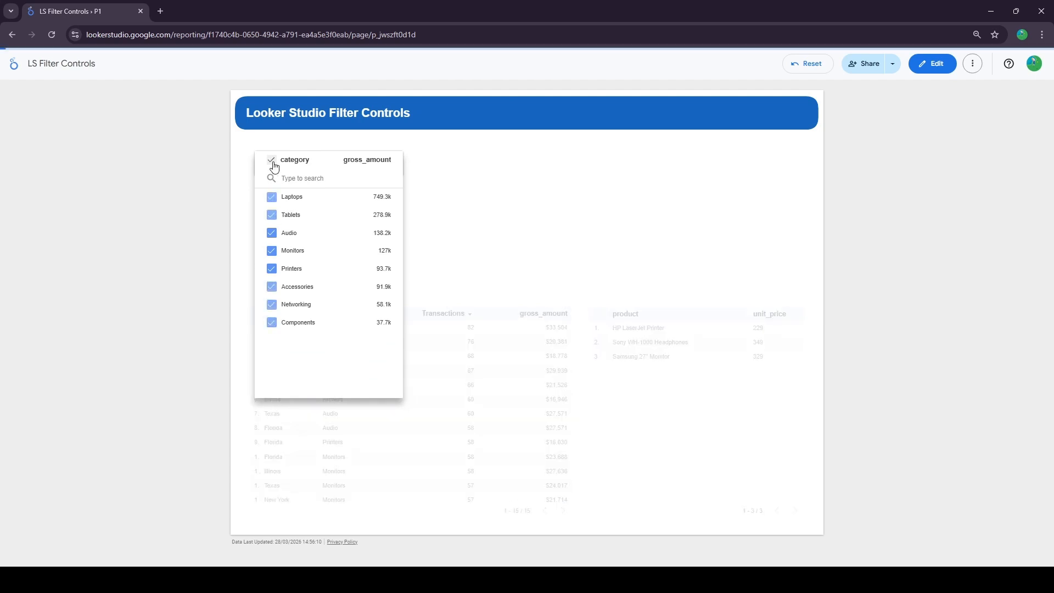
{"action": "left_click", "coordinate": [273, 218]}
{"action": "left_click", "coordinate": [487, 233]}
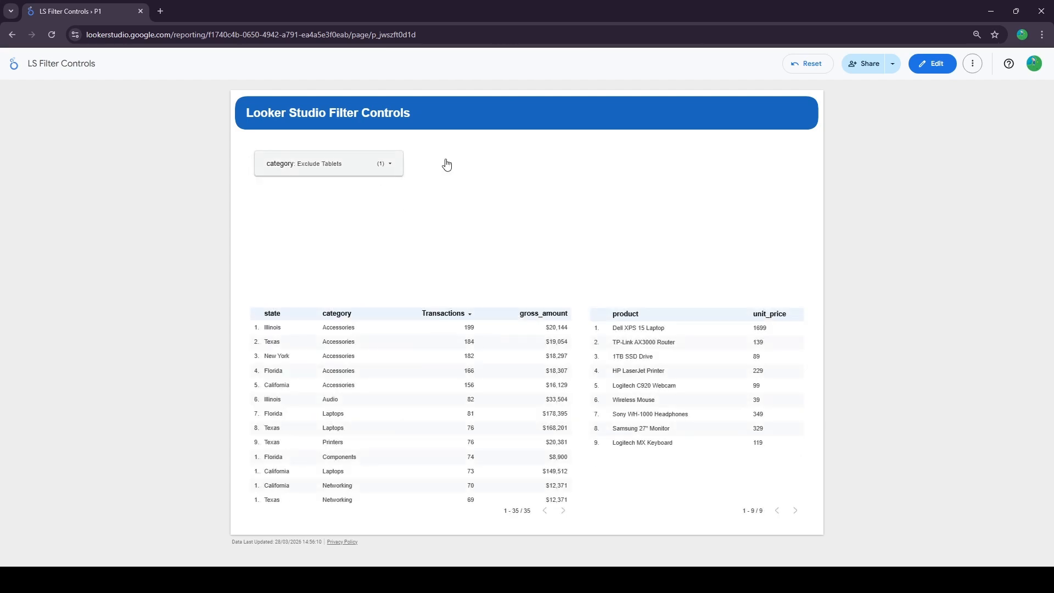
Return to editing the report and remove the applied category exclusion filter.
{"action": "left_click", "coordinate": [928, 64]}
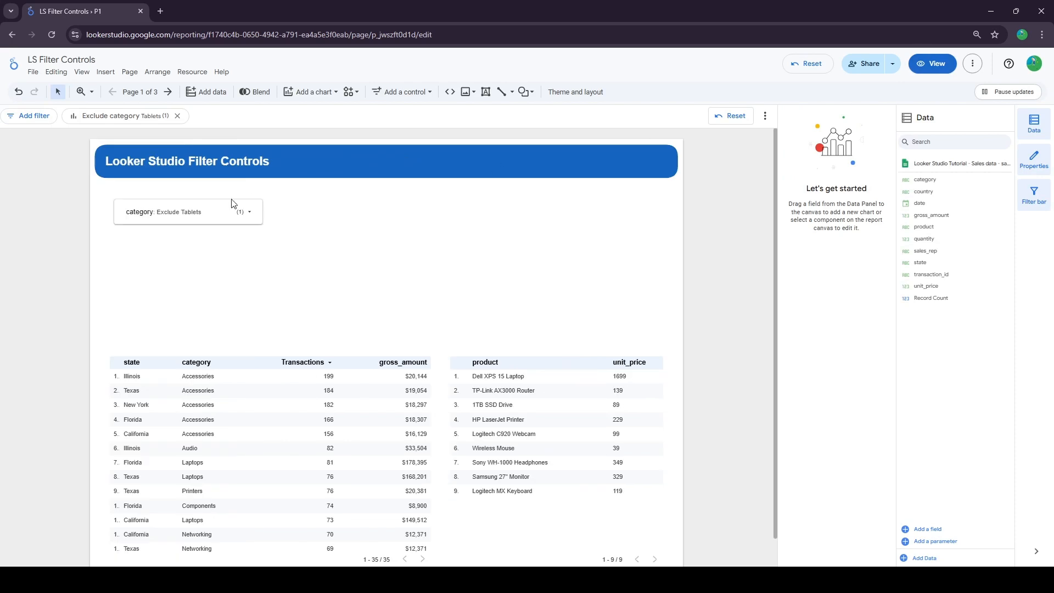
{"action": "left_click", "coordinate": [178, 117]}
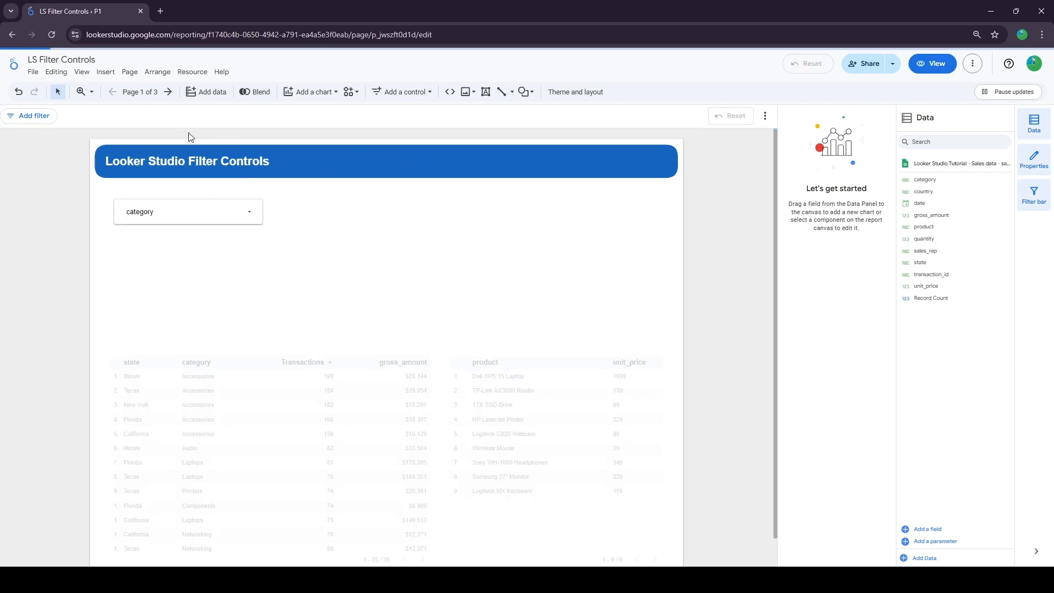
Search the category drop-down's values for "pri" and clear the search text.
{"action": "left_click", "coordinate": [189, 215]}
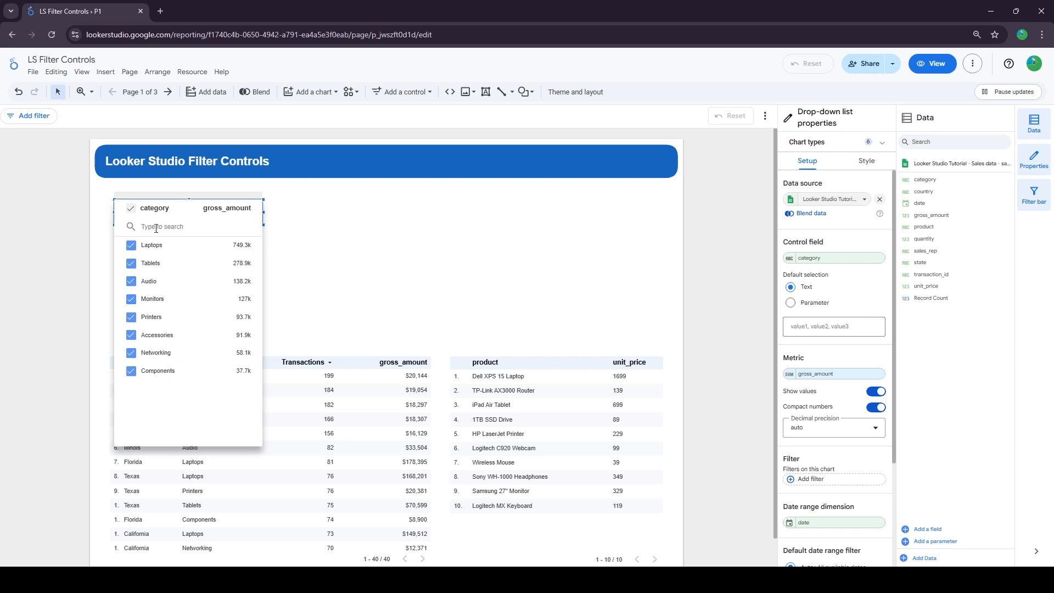
{"action": "type", "text": "pri"}
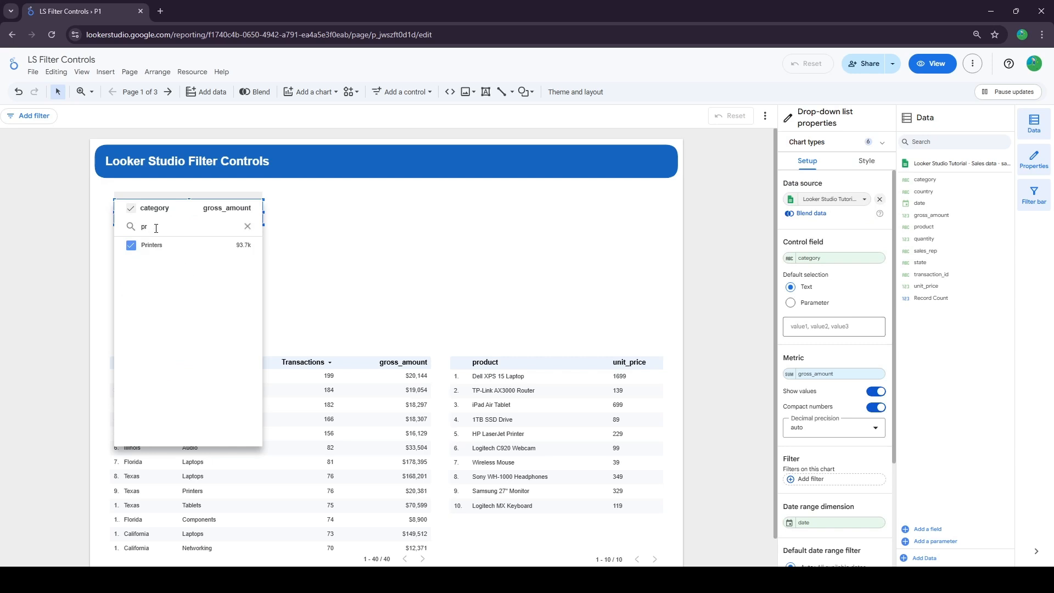
{"action": "key", "text": "BackSpace"}
{"action": "key", "text": "BackSpace"}
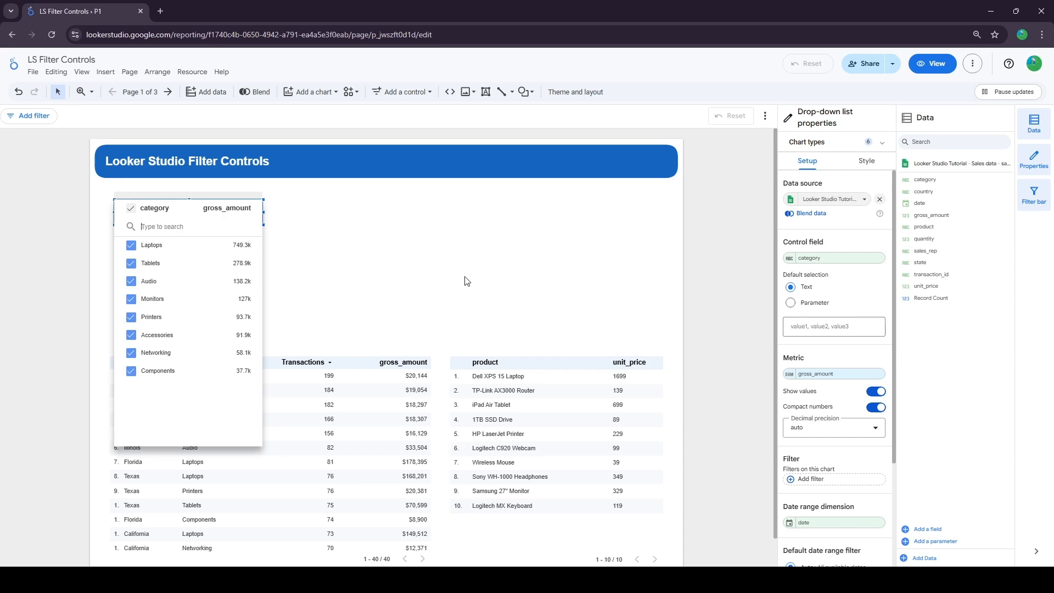
Examine the drop-down's search box style setting and the search field in its expanded list.
{"action": "left_click", "coordinate": [866, 160]}
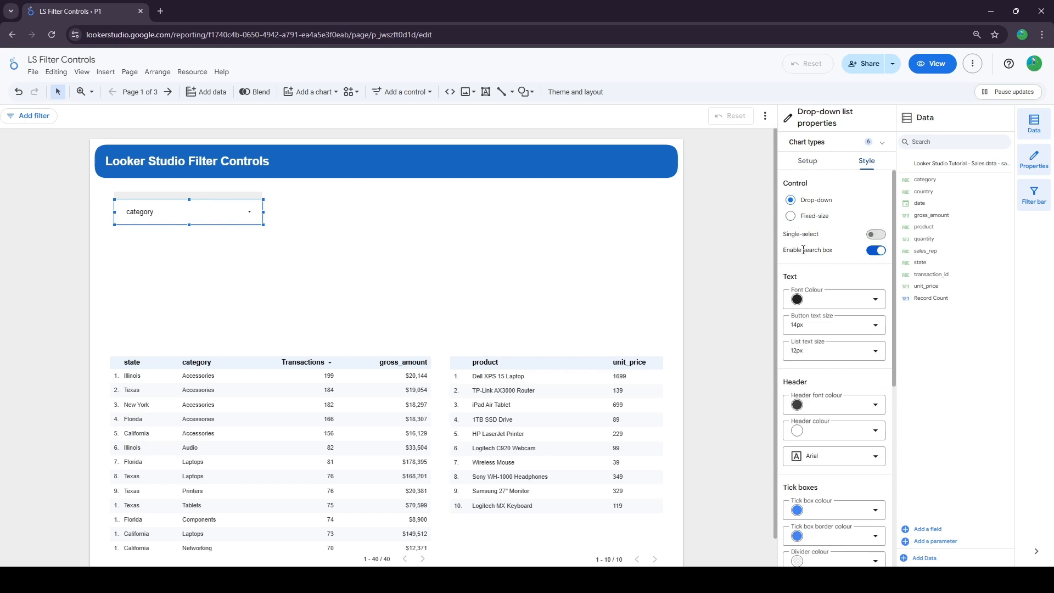
{"action": "left_click_drag", "start_coordinate": [783, 250], "coordinate": [840, 252]}
{"action": "left_click", "coordinate": [841, 252]}
{"action": "left_click", "coordinate": [244, 218]}
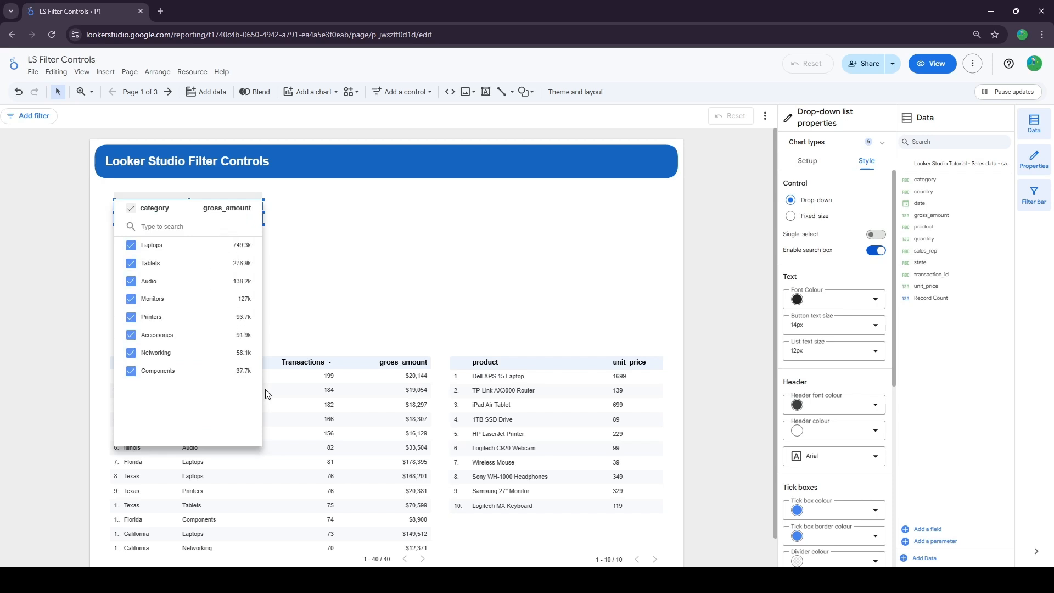
Turn off Show values for the category drop-down's gross_amount metric, check the list, and turn it back on.
{"action": "left_click", "coordinate": [798, 163]}
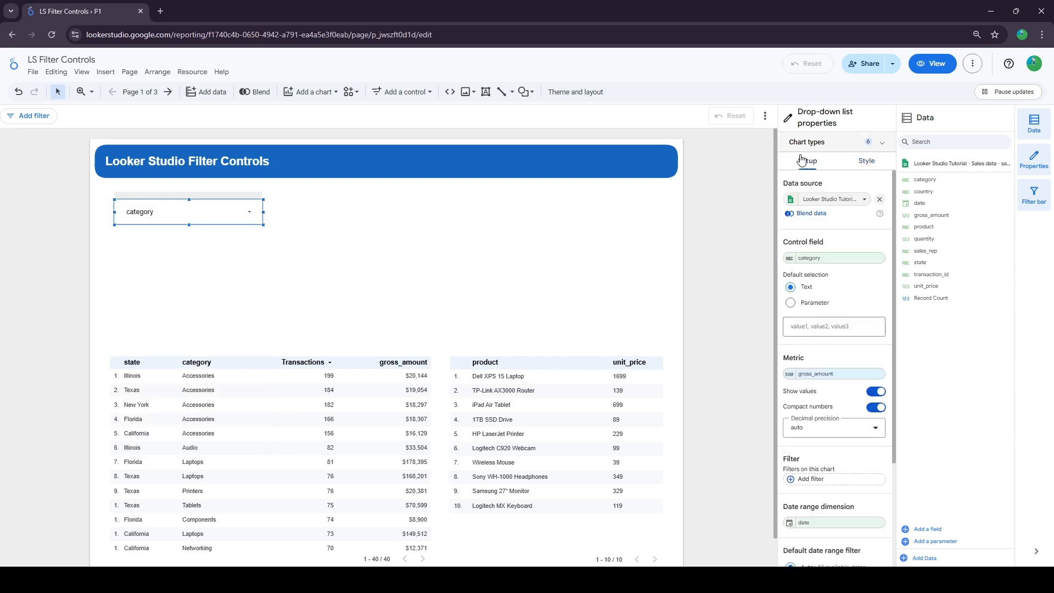
{"action": "left_click", "coordinate": [826, 375]}
{"action": "left_click", "coordinate": [823, 358]}
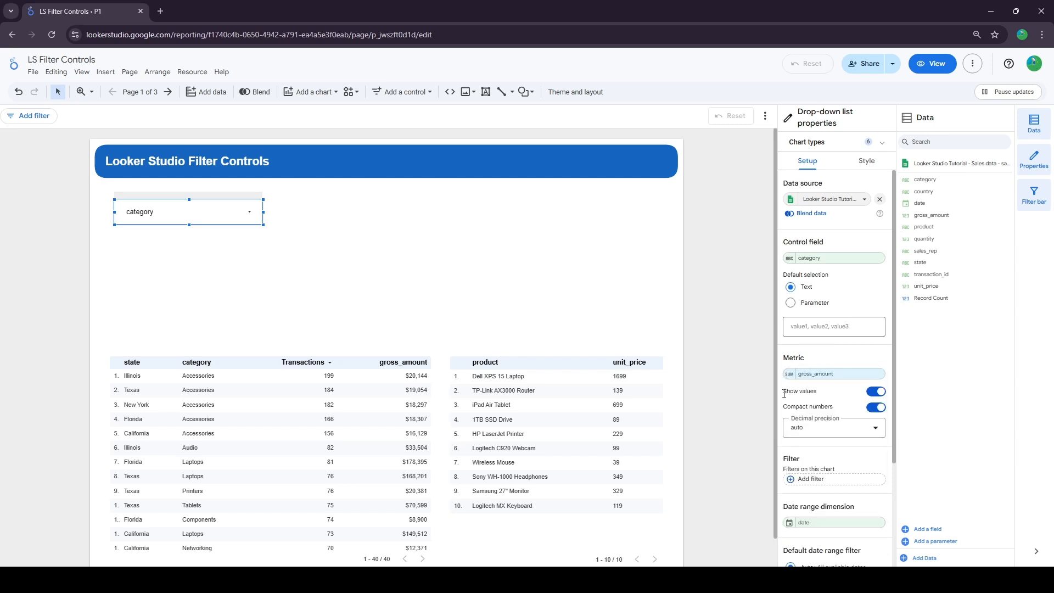
{"action": "left_click", "coordinate": [880, 393]}
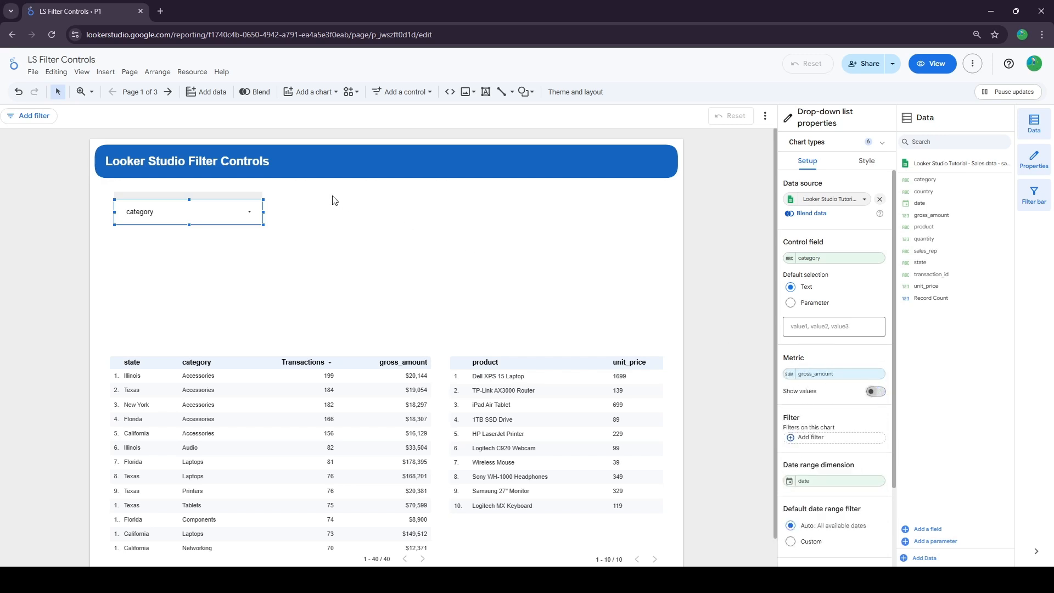
{"action": "left_click", "coordinate": [226, 215]}
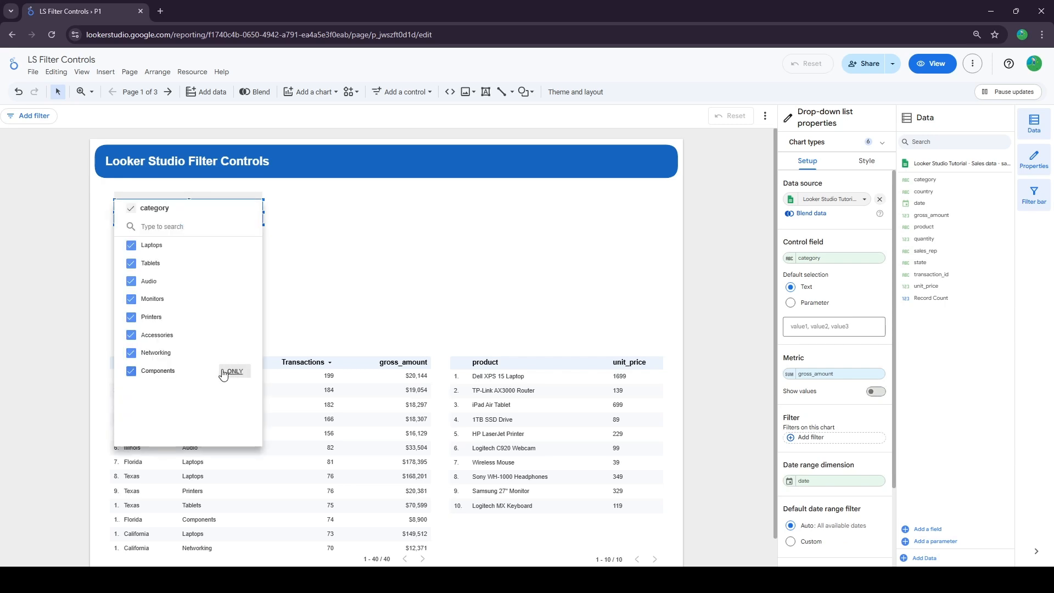
{"action": "left_click", "coordinate": [876, 392]}
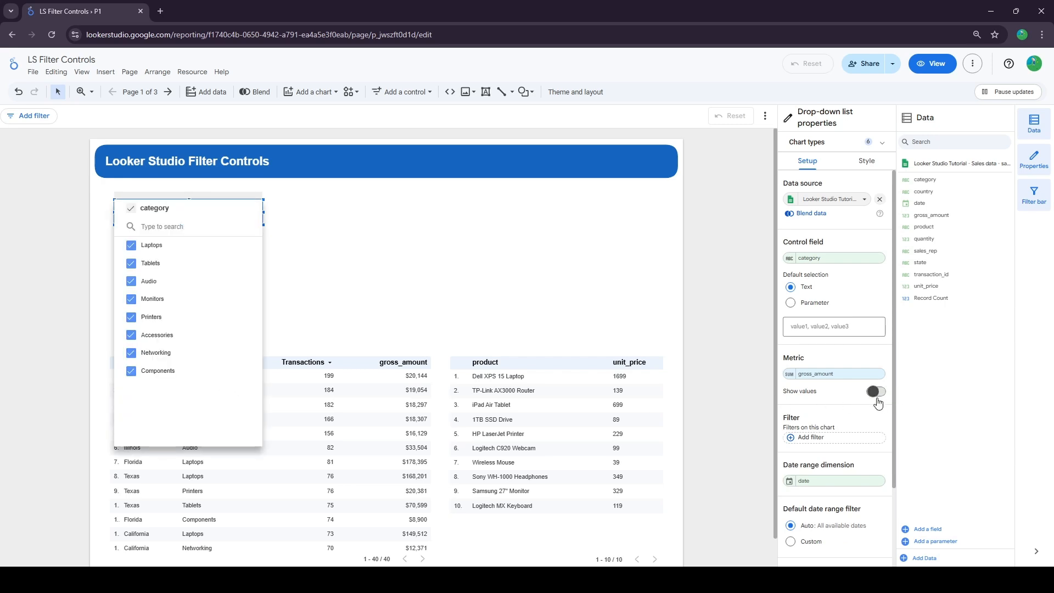
Move the category drop-down up to the page's left margin beneath the title banner and make it narrower.
{"action": "left_click", "coordinate": [234, 263]}
{"action": "left_click_drag", "start_coordinate": [188, 217], "coordinate": [172, 205]}
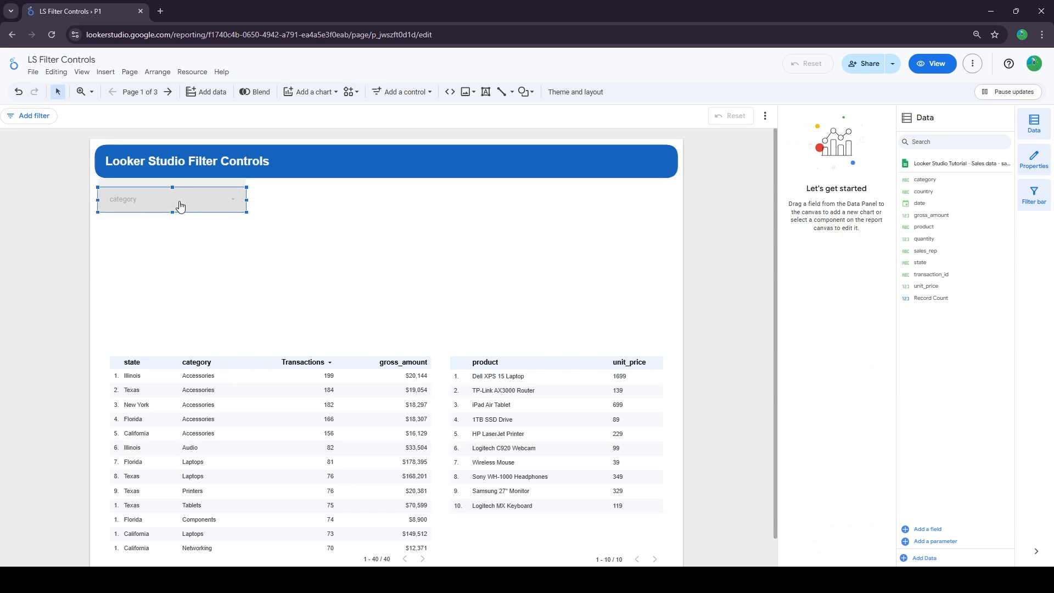
{"action": "left_click", "coordinate": [176, 206]}
{"action": "left_click_drag", "start_coordinate": [247, 199], "coordinate": [205, 200]}
{"action": "left_click", "coordinate": [320, 224]}
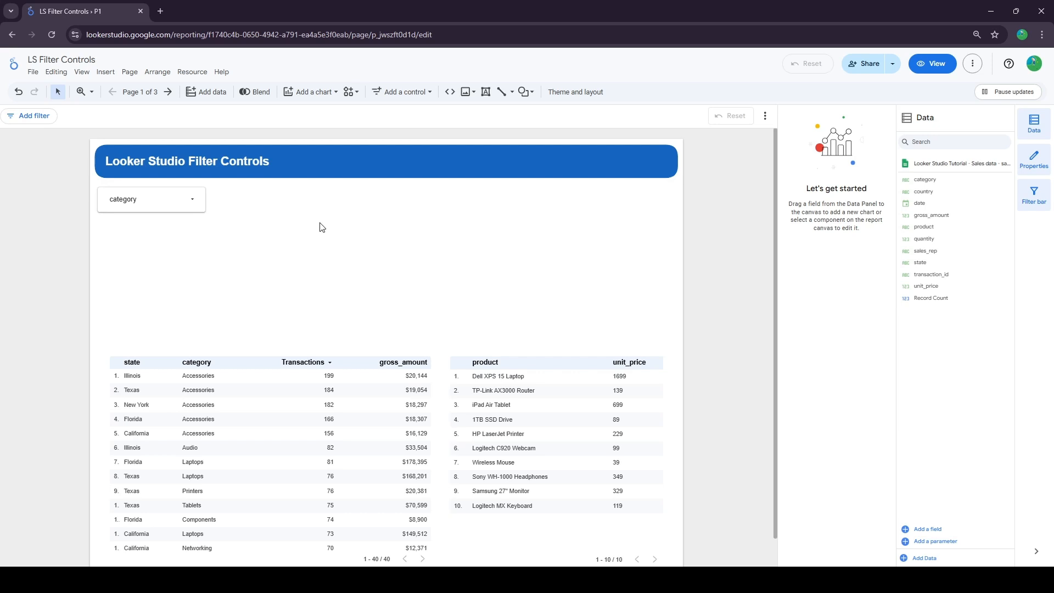
Add a fixed-size list control for the state field just right of the category drop-down.
{"action": "left_click", "coordinate": [422, 96]}
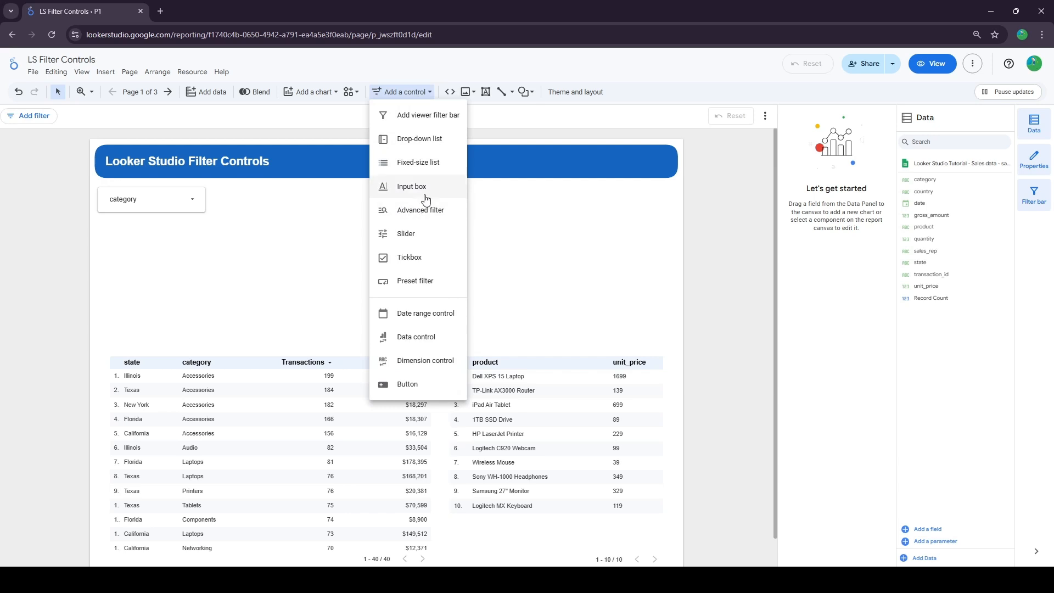
{"action": "left_click", "coordinate": [434, 172]}
{"action": "left_click", "coordinate": [220, 189]}
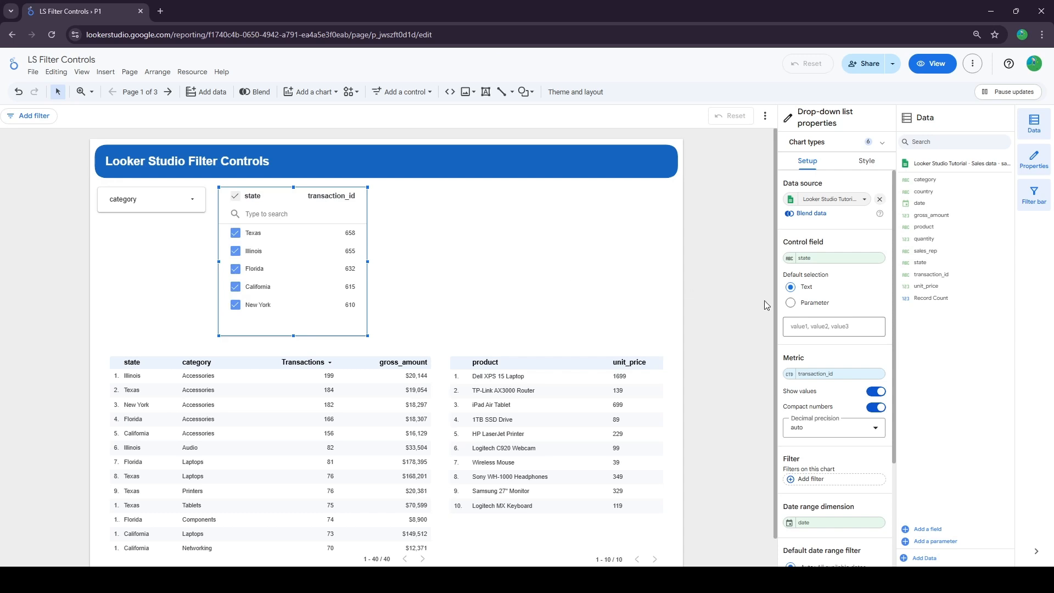
{"action": "left_click", "coordinate": [837, 258]}
{"action": "left_click", "coordinate": [834, 244]}
Narrow the fixed-size state list slightly and review its style options.
{"action": "left_click_drag", "start_coordinate": [368, 262], "coordinate": [357, 262]}
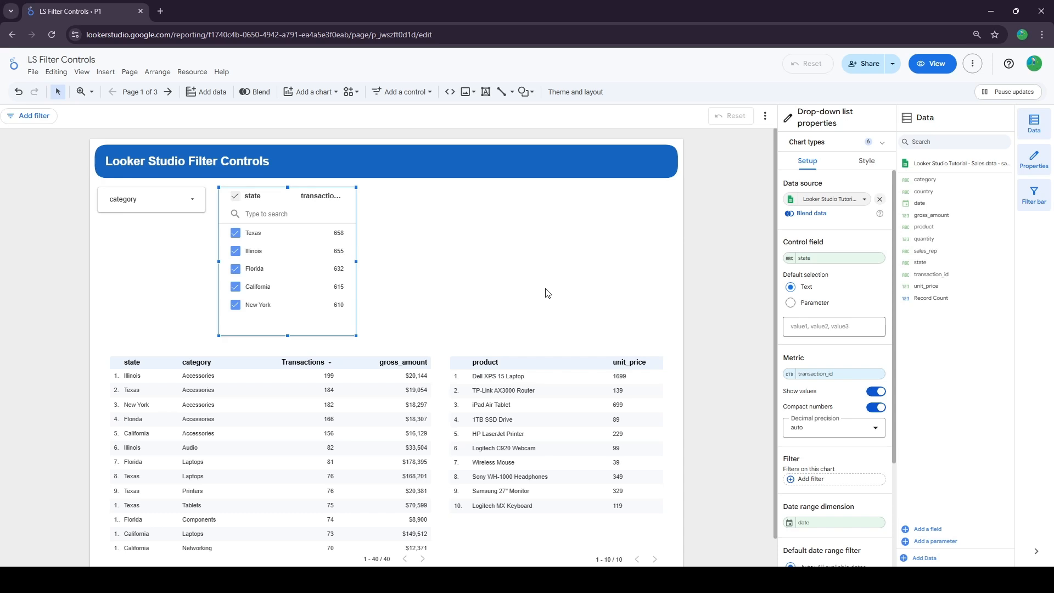
{"action": "left_click", "coordinate": [869, 164]}
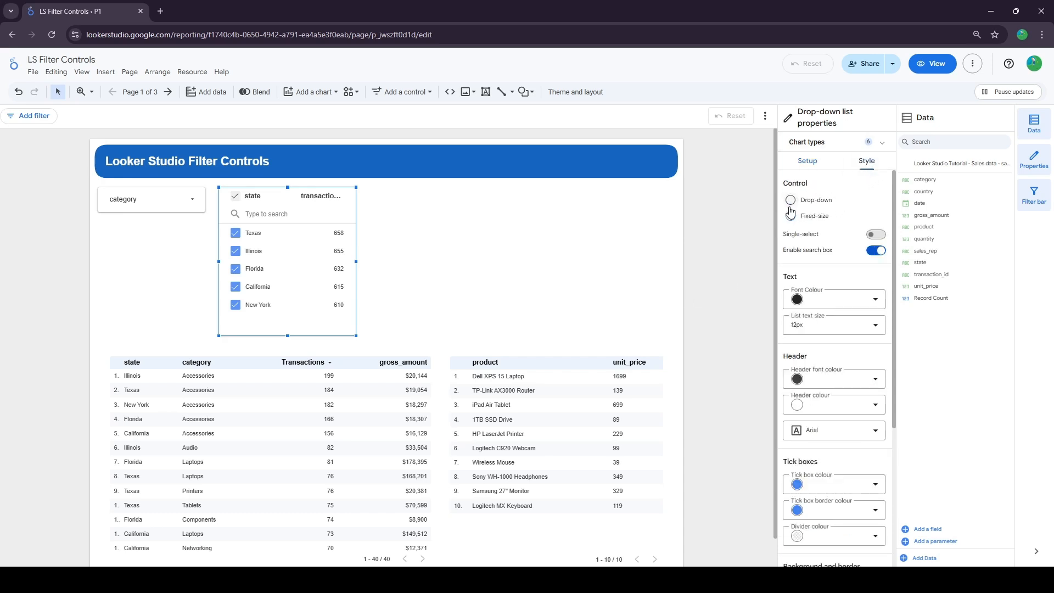
{"action": "left_click", "coordinate": [492, 265]}
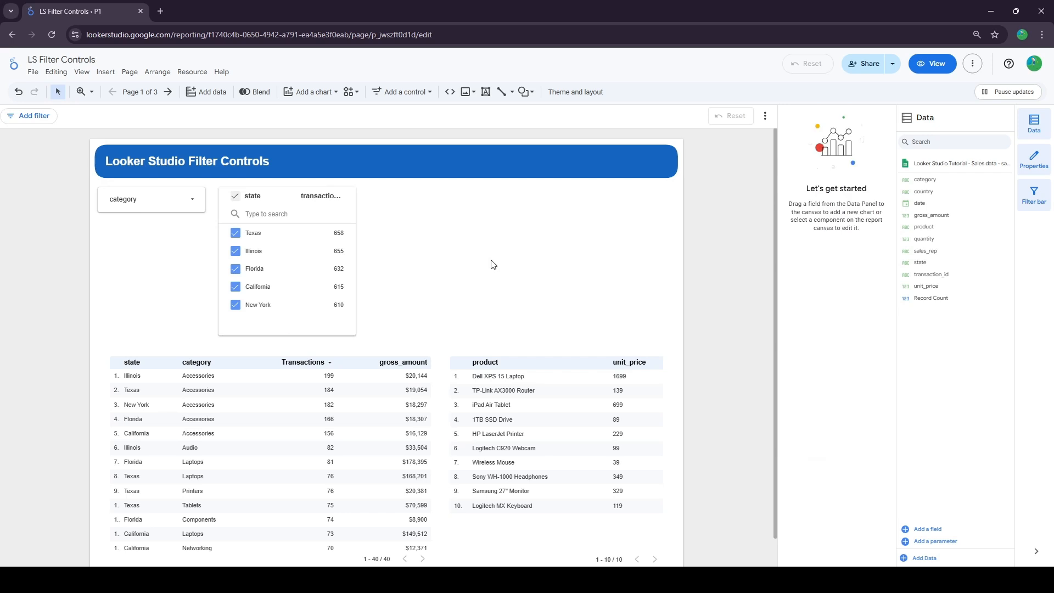
Add an input box control just right of the state list and set its control field to state.
{"action": "left_click", "coordinate": [407, 93]}
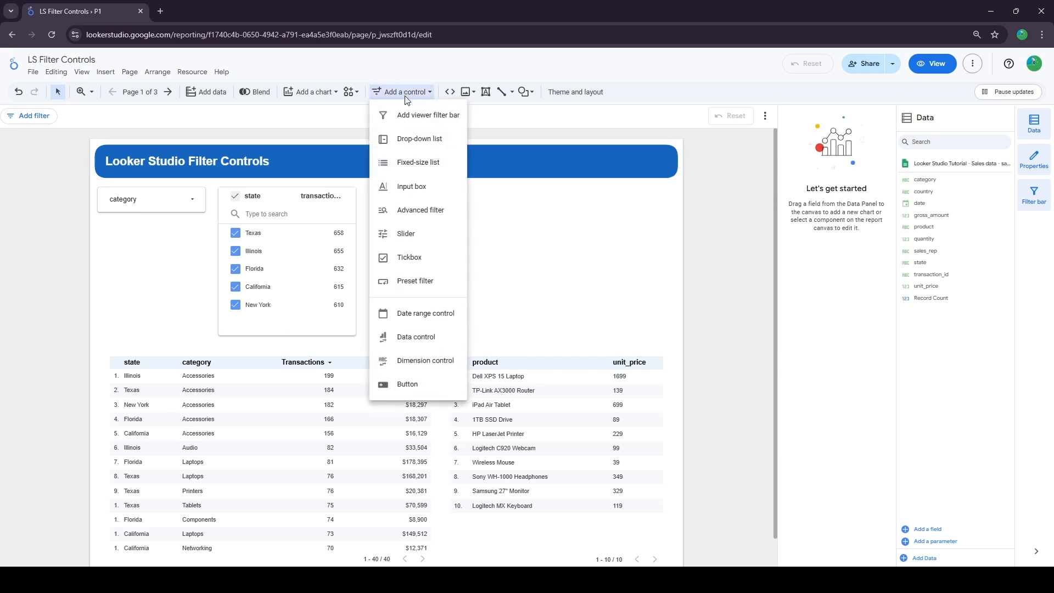
{"action": "left_click", "coordinate": [420, 186]}
{"action": "left_click", "coordinate": [365, 188]}
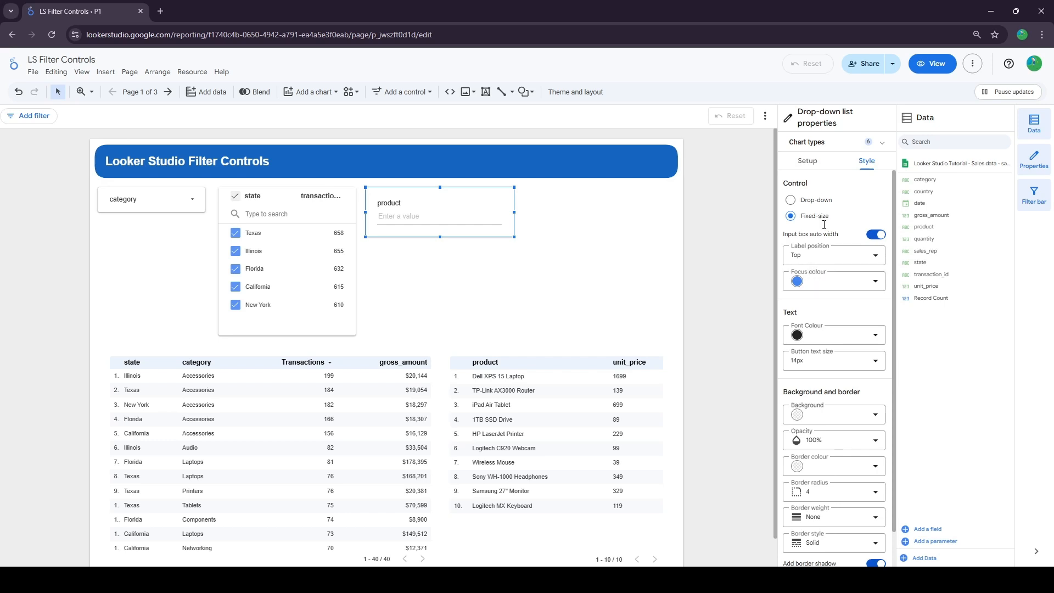
{"action": "left_click", "coordinate": [808, 162]}
{"action": "left_click", "coordinate": [813, 258]}
{"action": "type", "text": "state"}
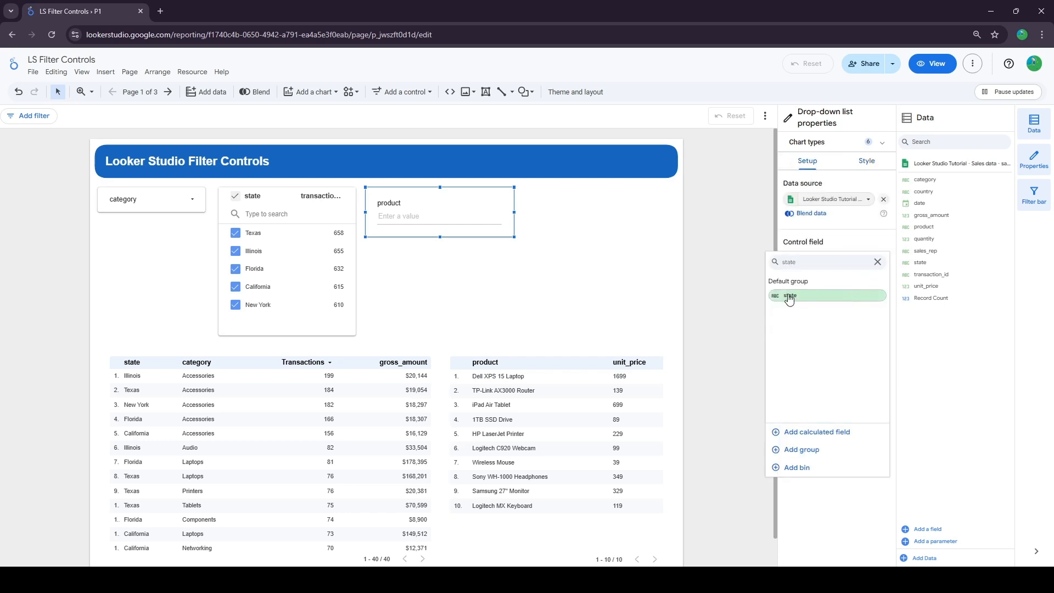
{"action": "left_click", "coordinate": [791, 296]}
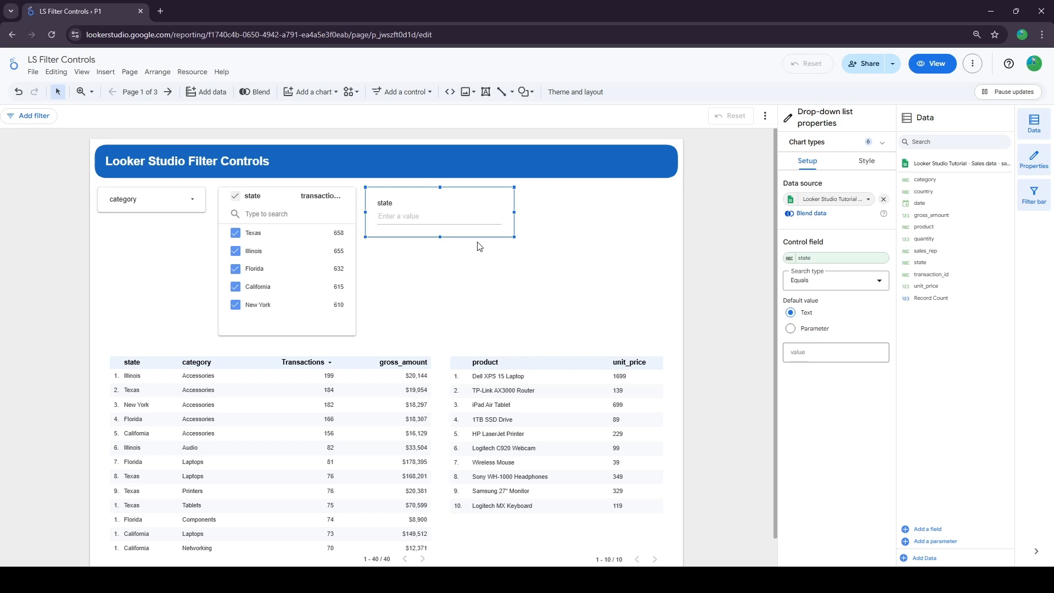
Filter the report by entering California in the state input box.
{"action": "left_click", "coordinate": [400, 218]}
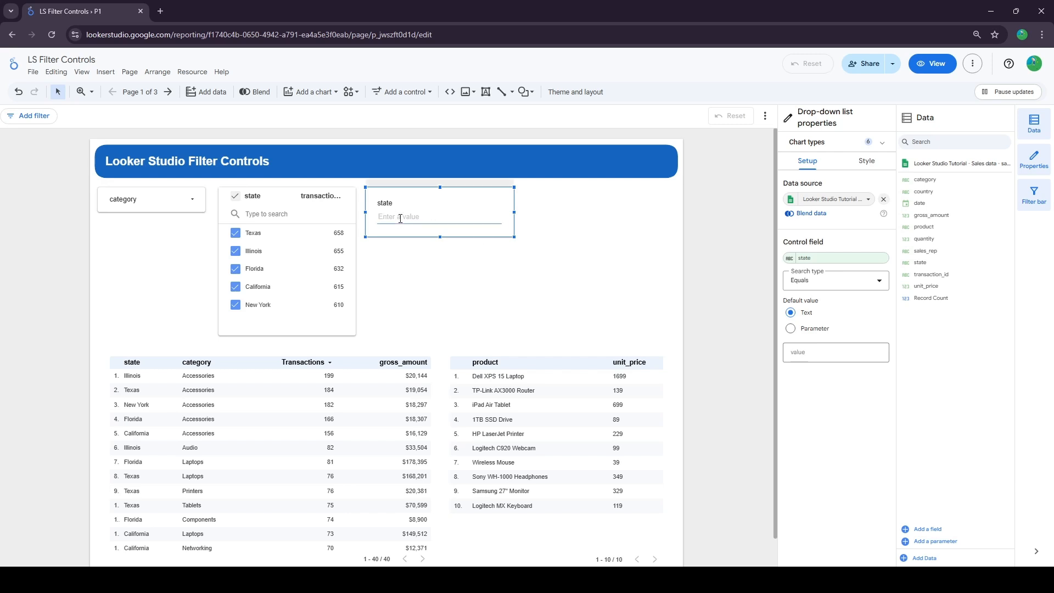
{"action": "type", "text": "California"}
{"action": "key", "text": "Return"}
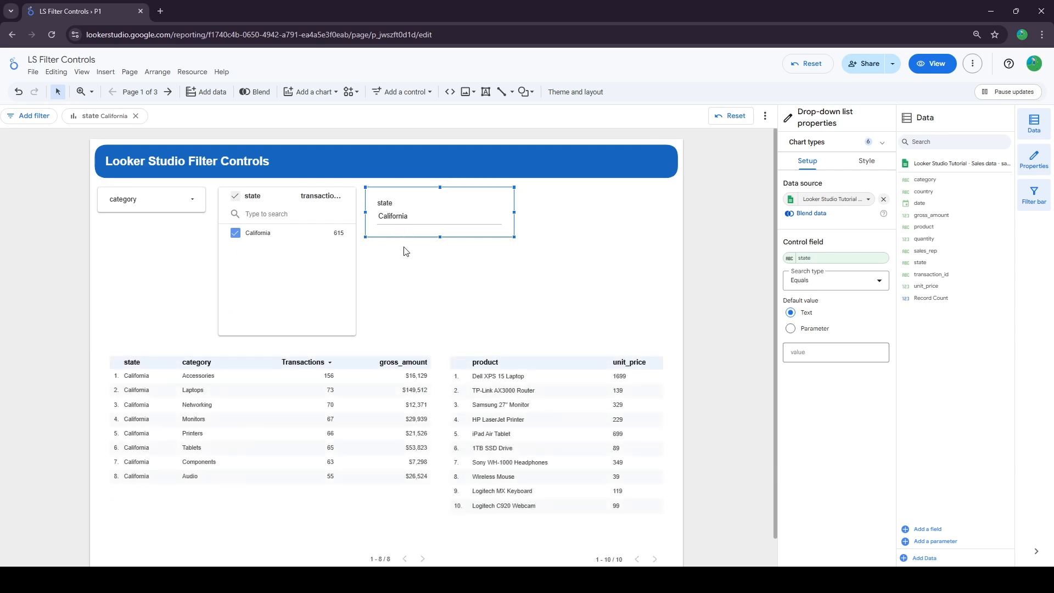
{"action": "left_click", "coordinate": [396, 311]}
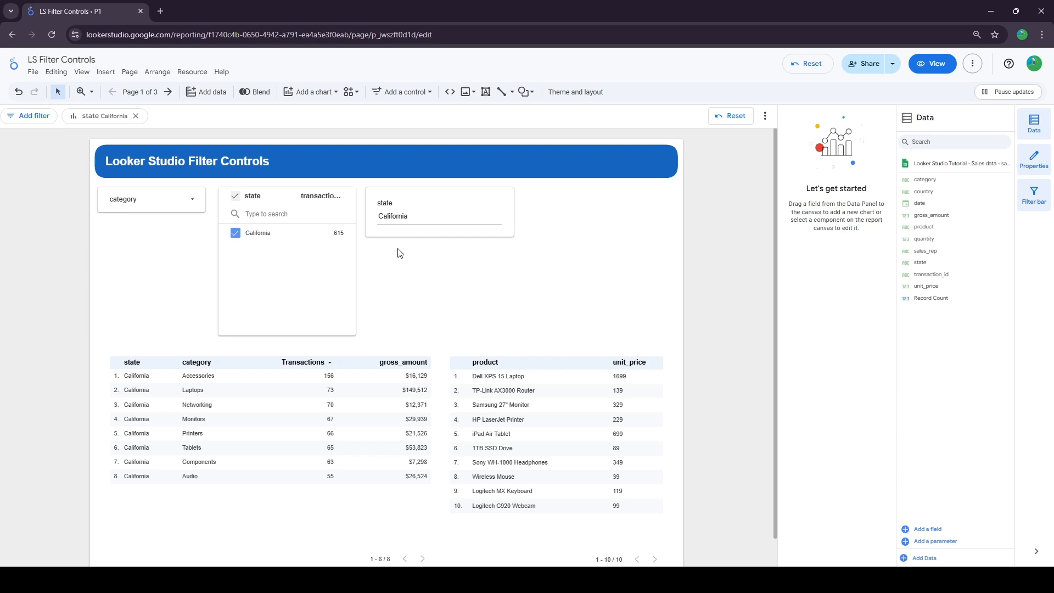
Try the incomplete value Californi in the state input box, and clear the box to remove the filter.
{"action": "left_click", "coordinate": [403, 226]}
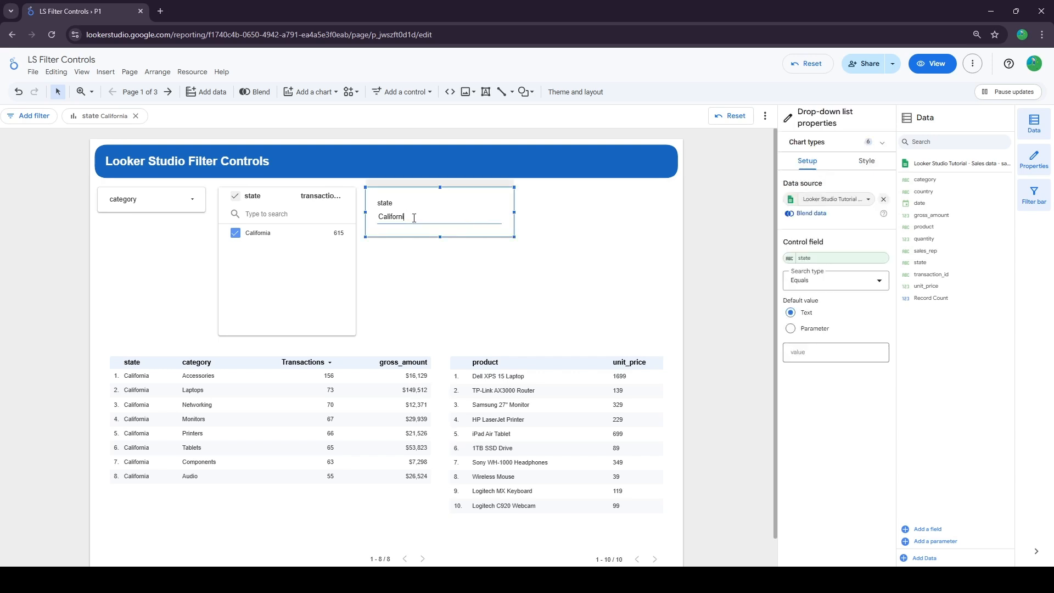
{"action": "key", "text": "Return"}
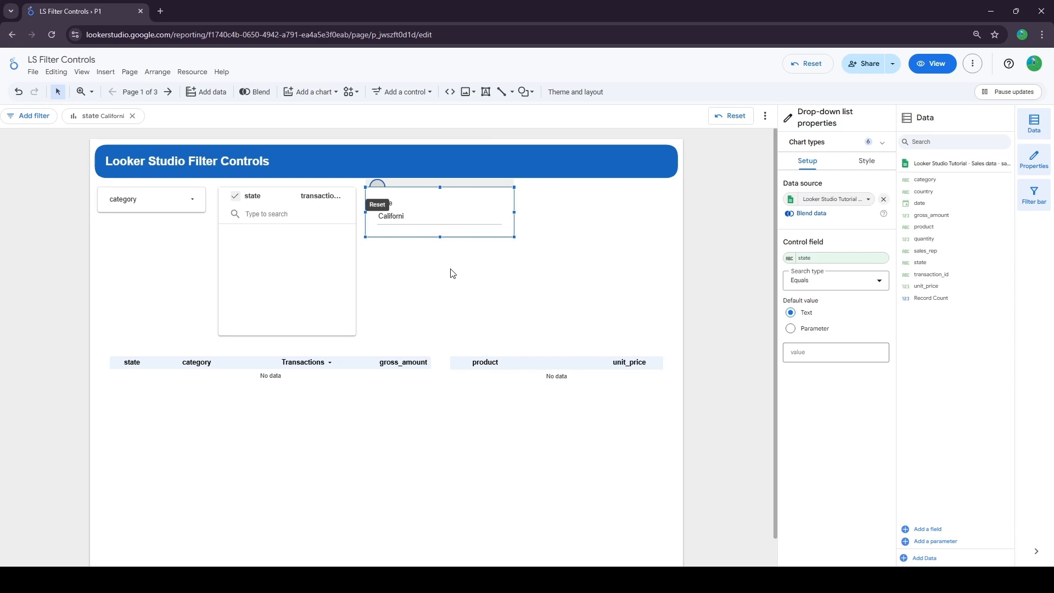
{"action": "double_click", "coordinate": [427, 217]}
{"action": "key", "text": "BackSpace"}
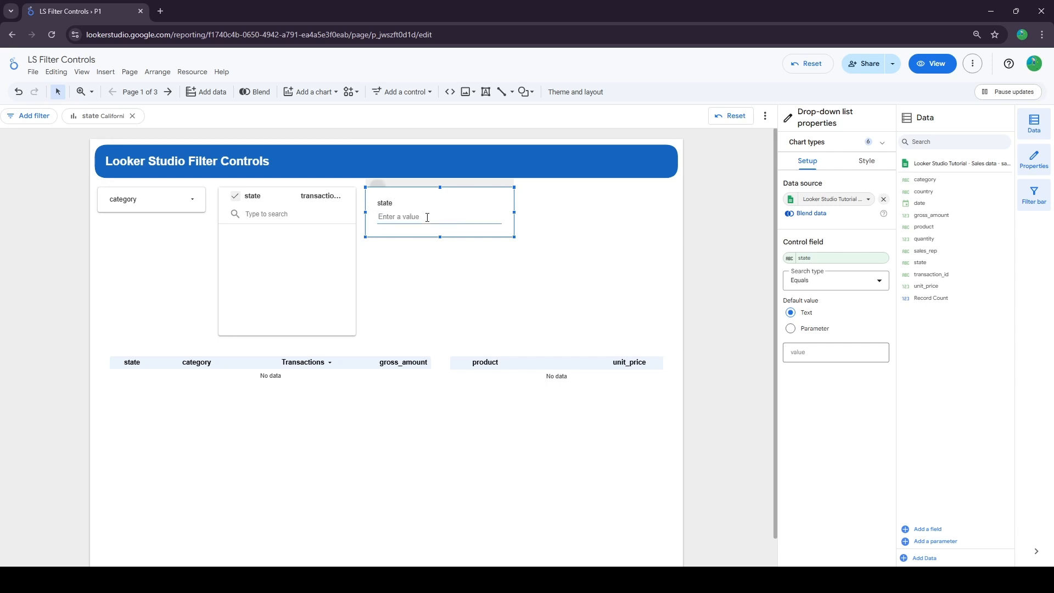
{"action": "left_click", "coordinate": [431, 302]}
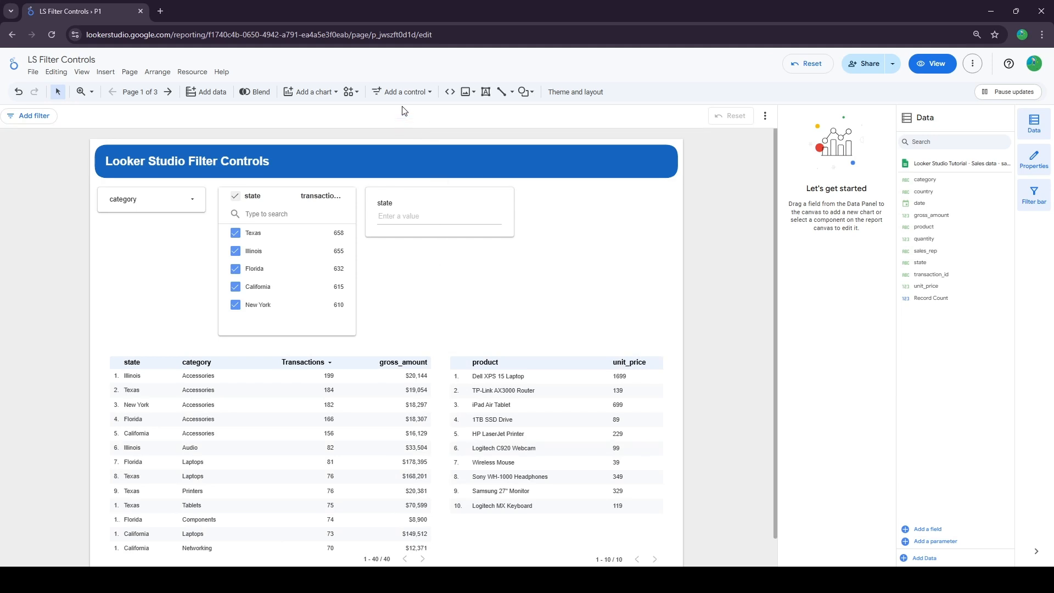
Add an advanced filter control directly below the state input box and review its search type options.
{"action": "left_click", "coordinate": [403, 92]}
{"action": "left_click", "coordinate": [432, 217]}
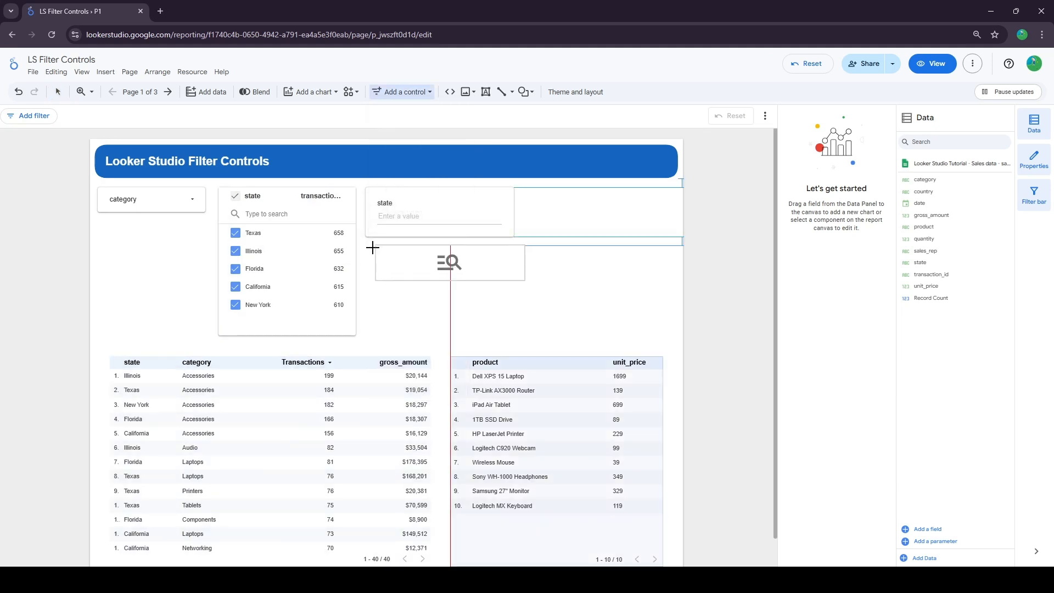
{"action": "left_click", "coordinate": [365, 246]}
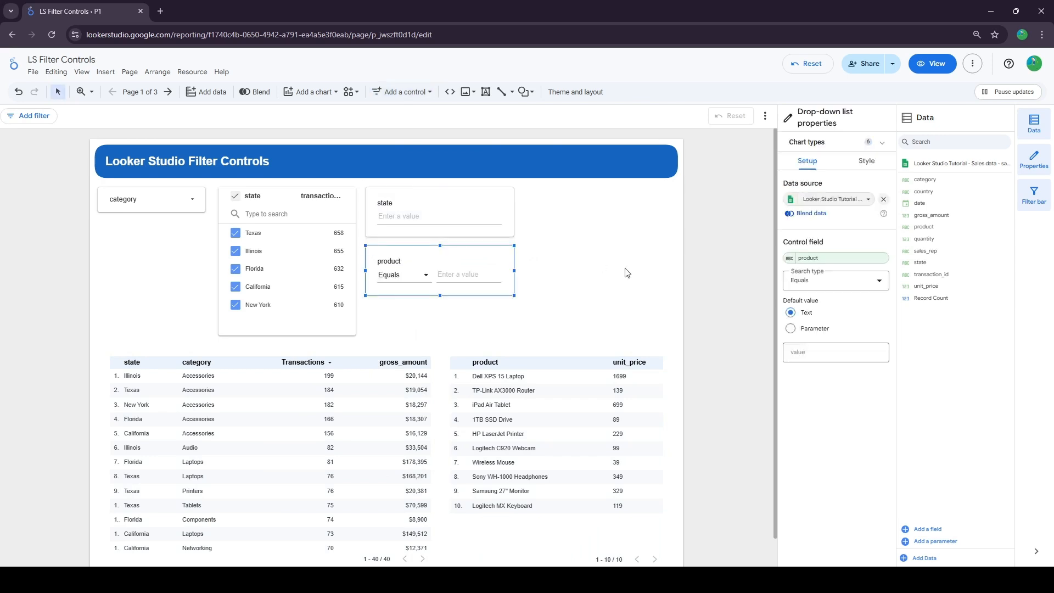
{"action": "left_click", "coordinate": [381, 277]}
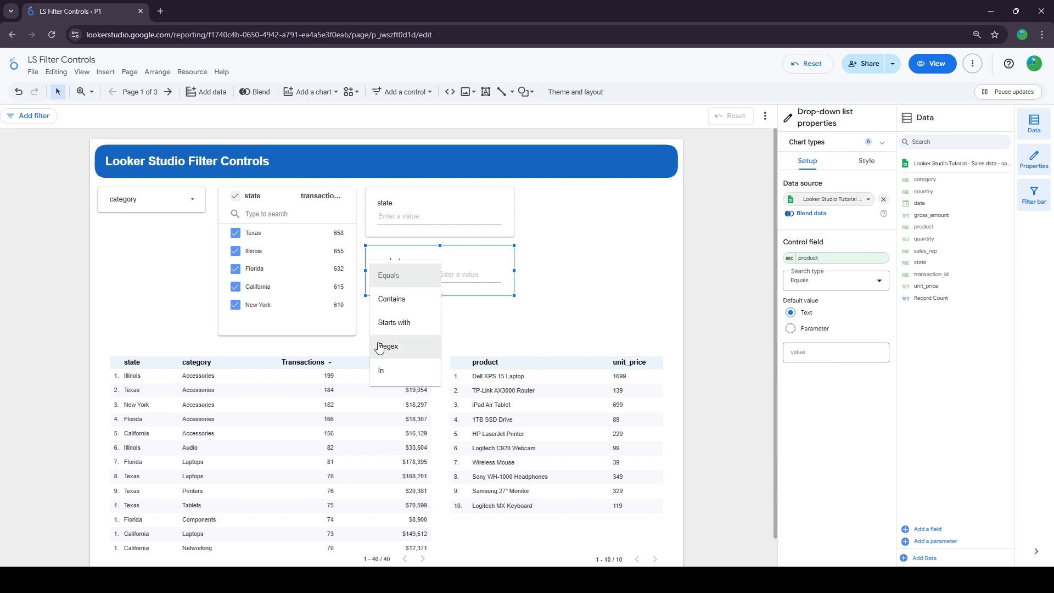
{"action": "left_click", "coordinate": [531, 324]}
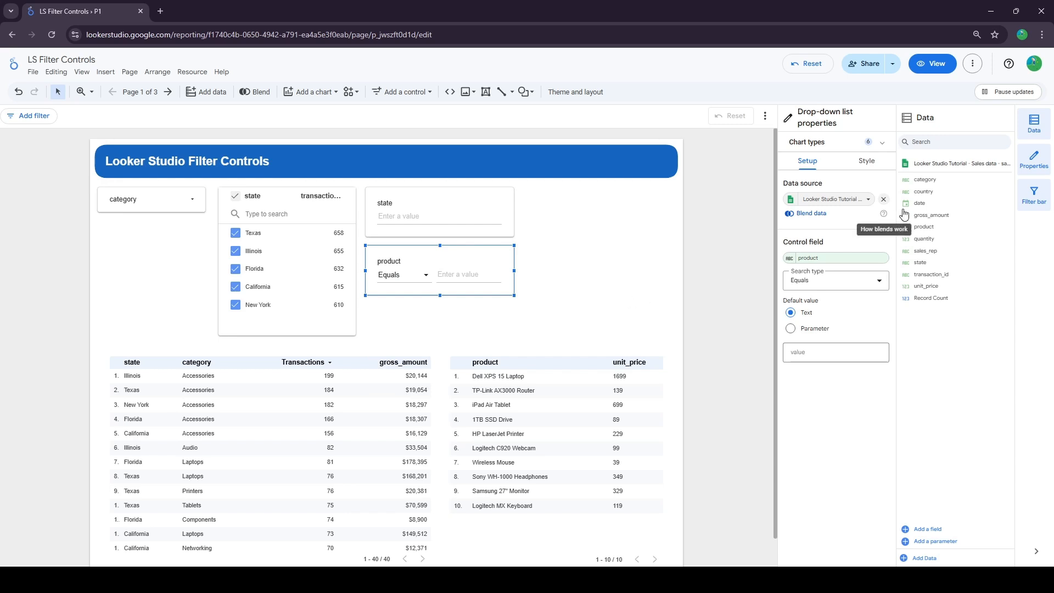
Set the advanced filter's control field to gross_amount and review the numeric comparison options.
{"action": "left_click", "coordinate": [821, 266]}
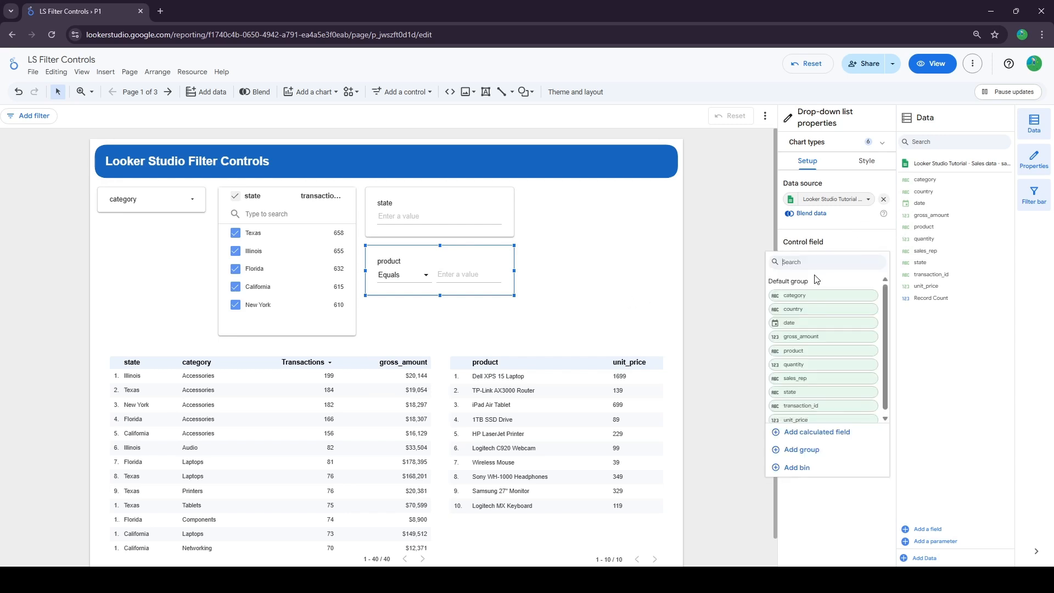
{"action": "type", "text": "gr"}
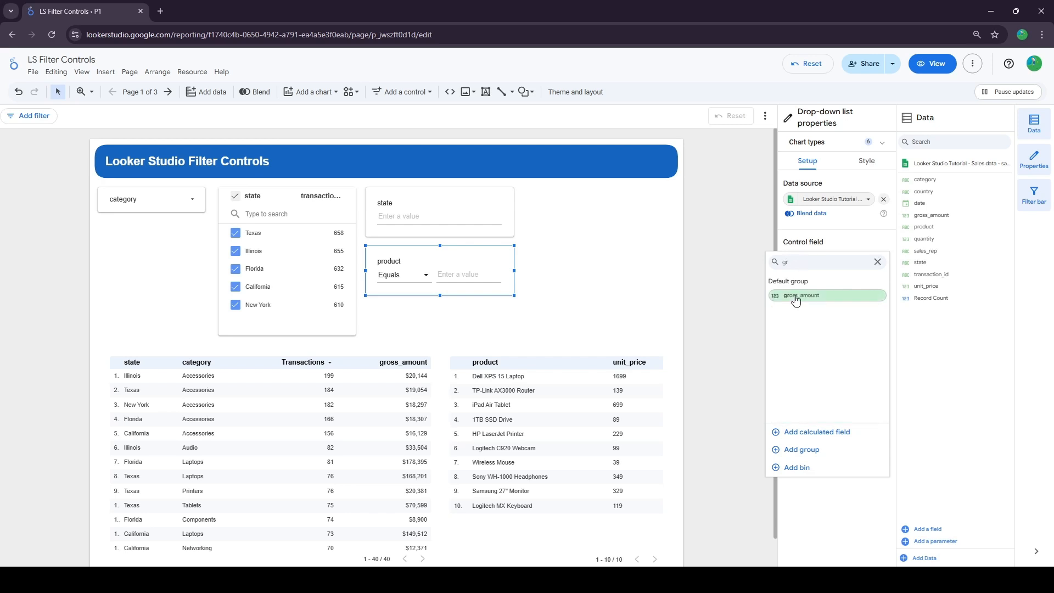
{"action": "left_click", "coordinate": [797, 296]}
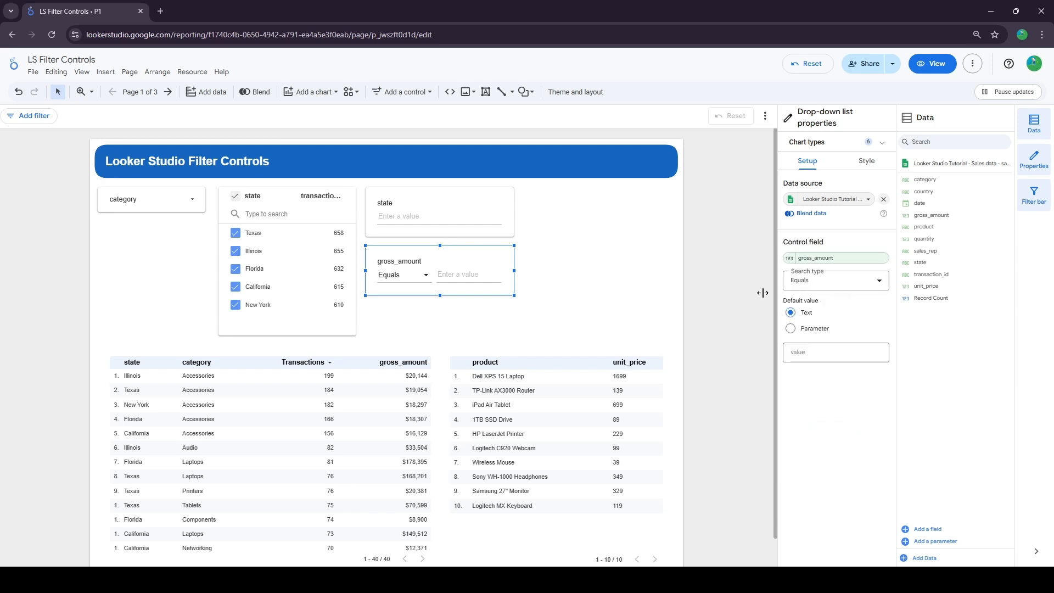
{"action": "left_click", "coordinate": [398, 278]}
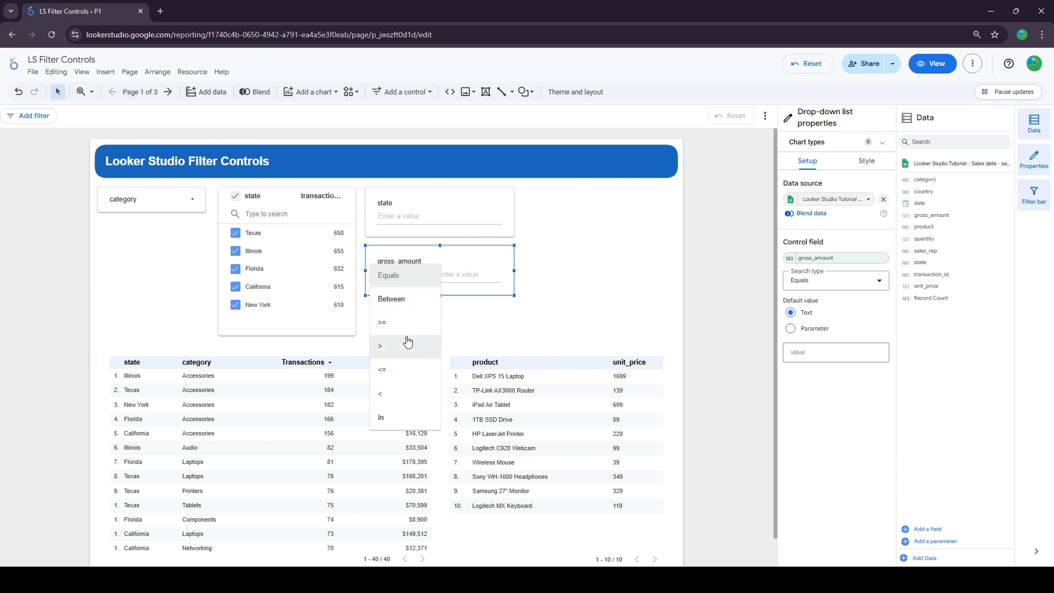
{"action": "left_click", "coordinate": [555, 313]}
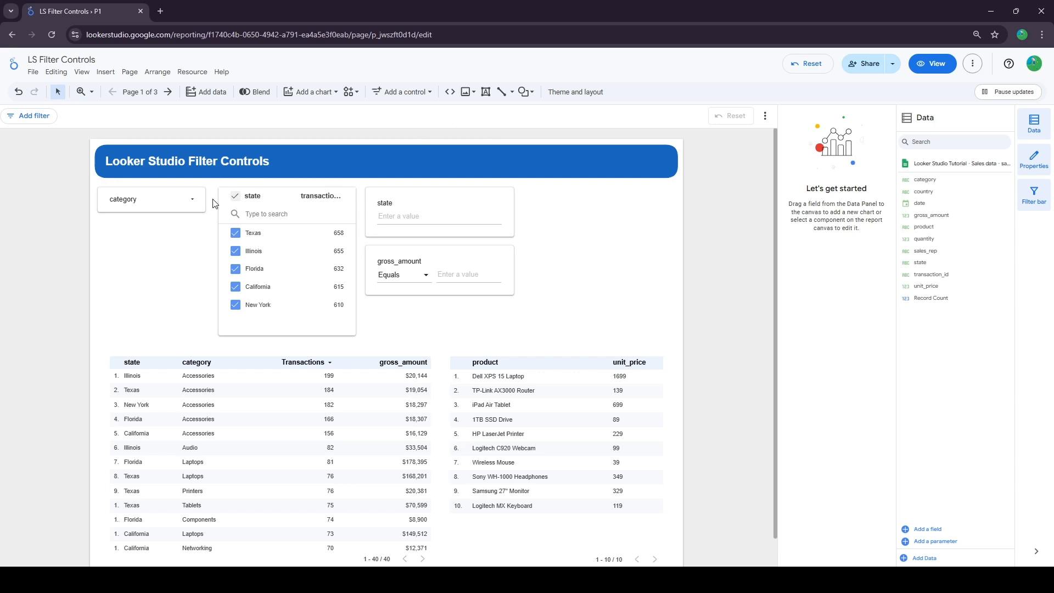
Shift the fixed-size state list, state input box and gross_amount filter together to the right, widening the gap beside the category drop-down.
{"action": "left_click_drag", "start_coordinate": [213, 199], "coordinate": [564, 298]}
{"action": "key", "text": "Right"}
{"action": "key", "text": "Right"}
{"action": "key", "text": "Right"}
{"action": "key", "text": "Right"}
{"action": "key", "text": "Right"}
{"action": "key", "text": "Right"}
{"action": "key", "text": "Right"}
{"action": "key", "text": "Right"}
{"action": "key", "text": "Right"}
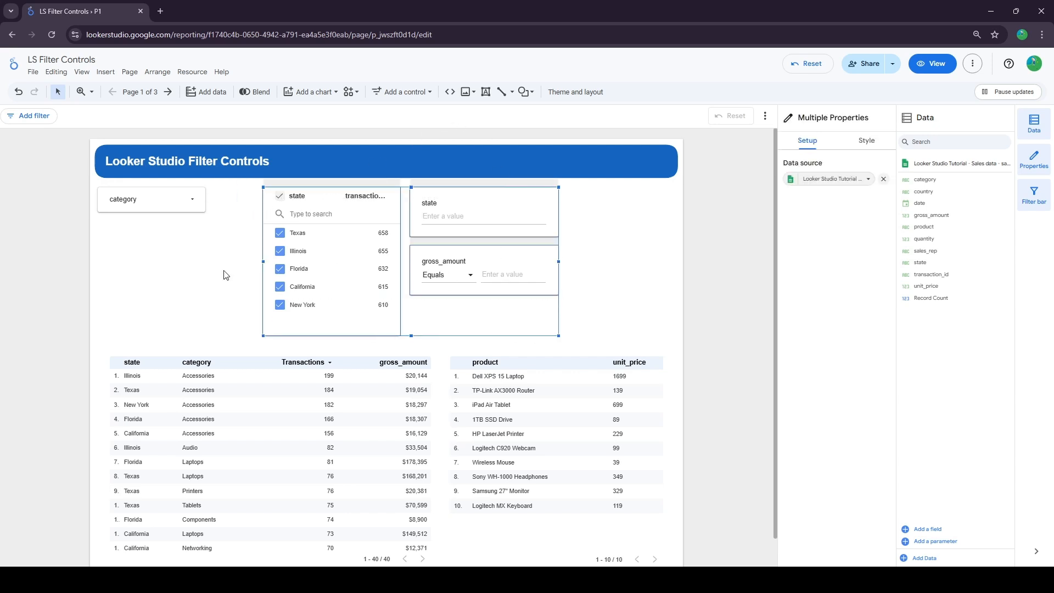
{"action": "left_click", "coordinate": [222, 275]}
Add a slider control just below the category drop-down, aligned with its left edge.
{"action": "left_click", "coordinate": [403, 92]}
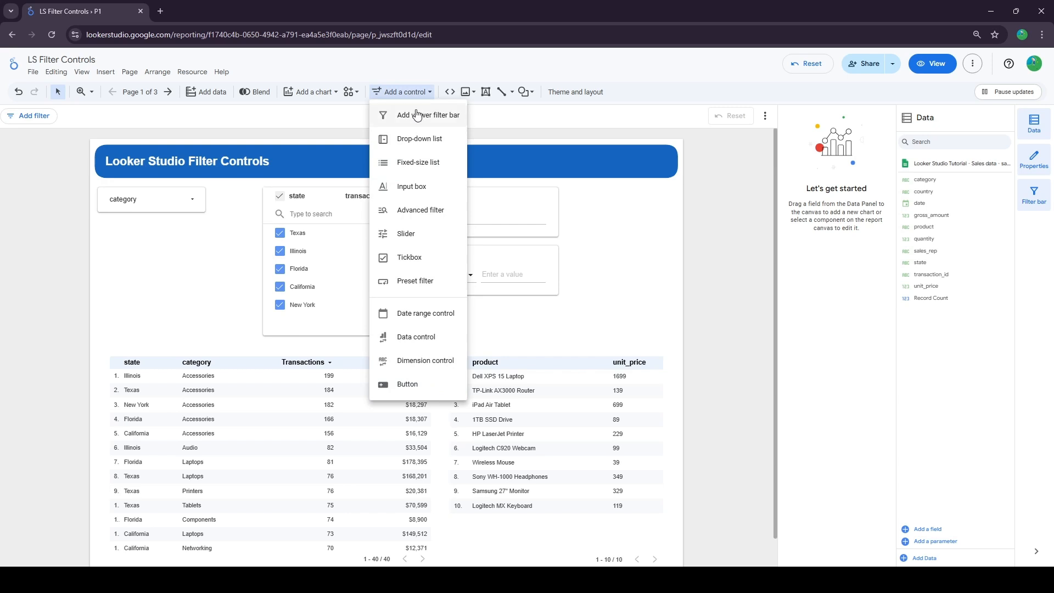
{"action": "left_click", "coordinate": [407, 233]}
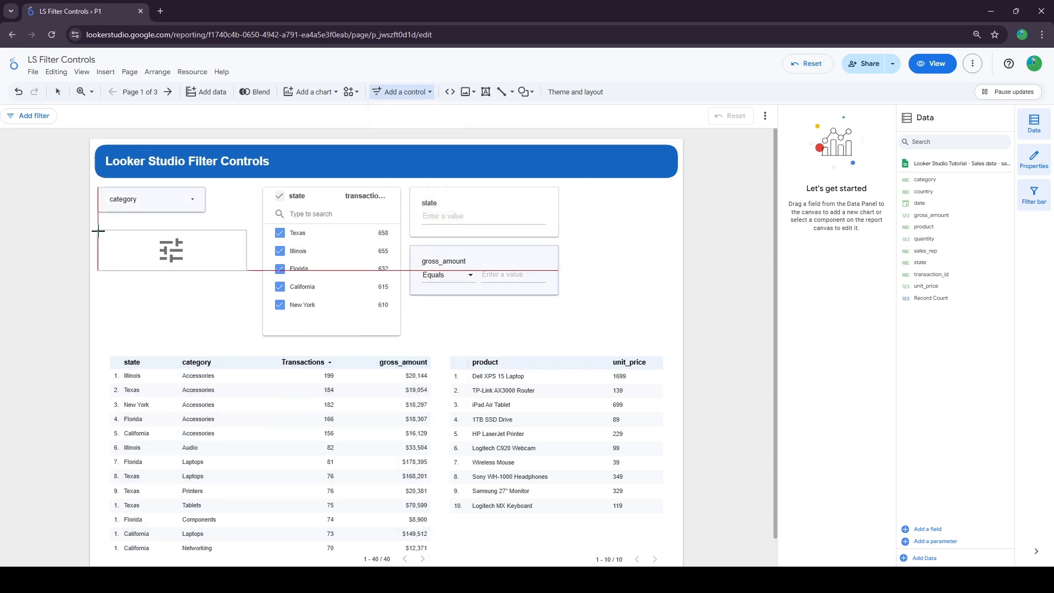
{"action": "left_click", "coordinate": [98, 232]}
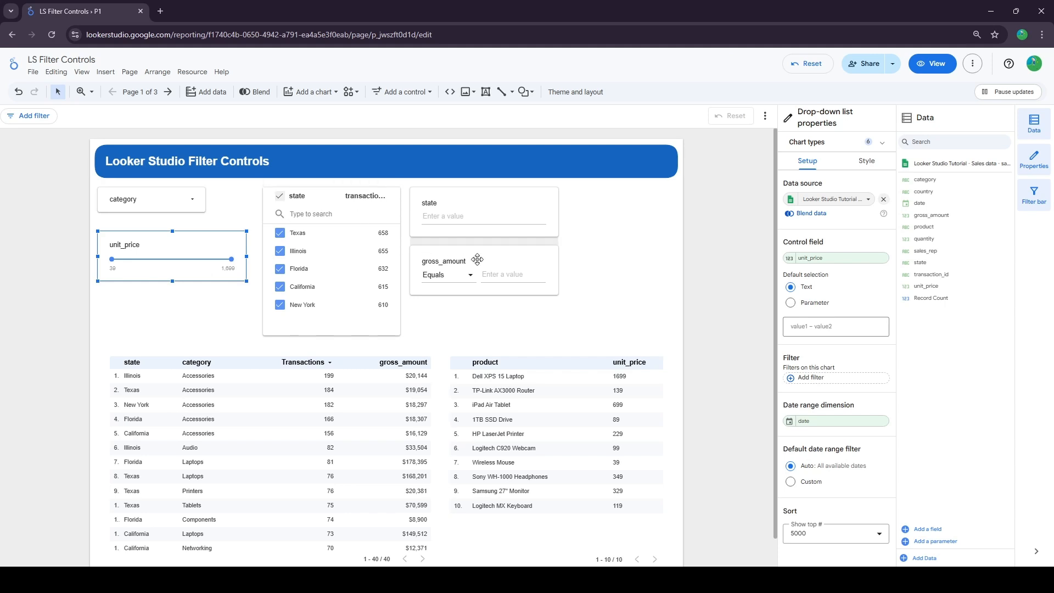
Set the slider's control field to gross_amount and reduce the slider's height slightly.
{"action": "left_click", "coordinate": [816, 258]}
{"action": "type", "text": "gr"}
{"action": "left_click", "coordinate": [807, 296]}
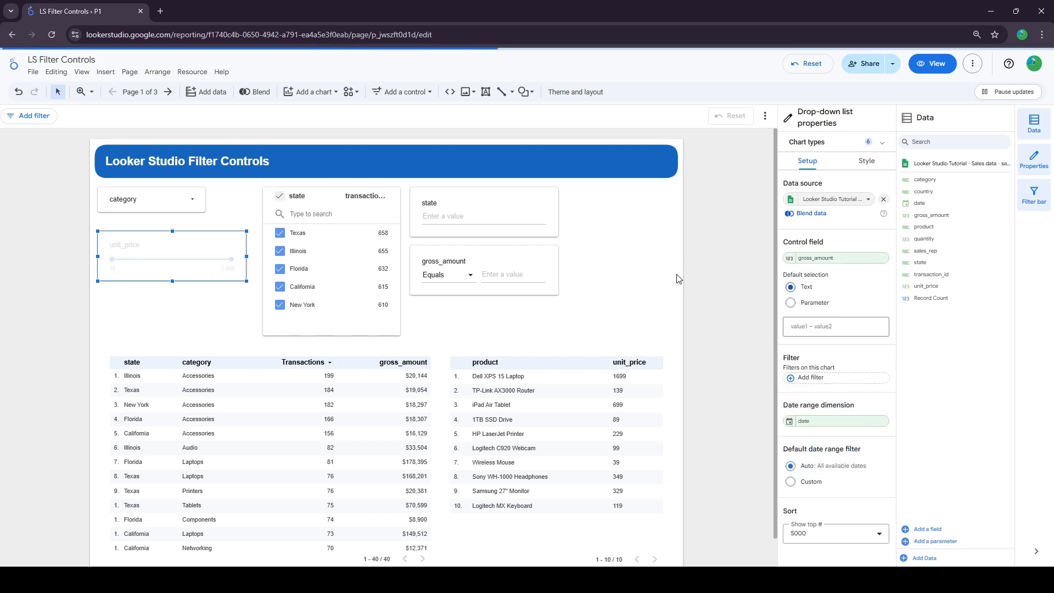
{"action": "left_click_drag", "start_coordinate": [172, 281], "coordinate": [172, 278]}
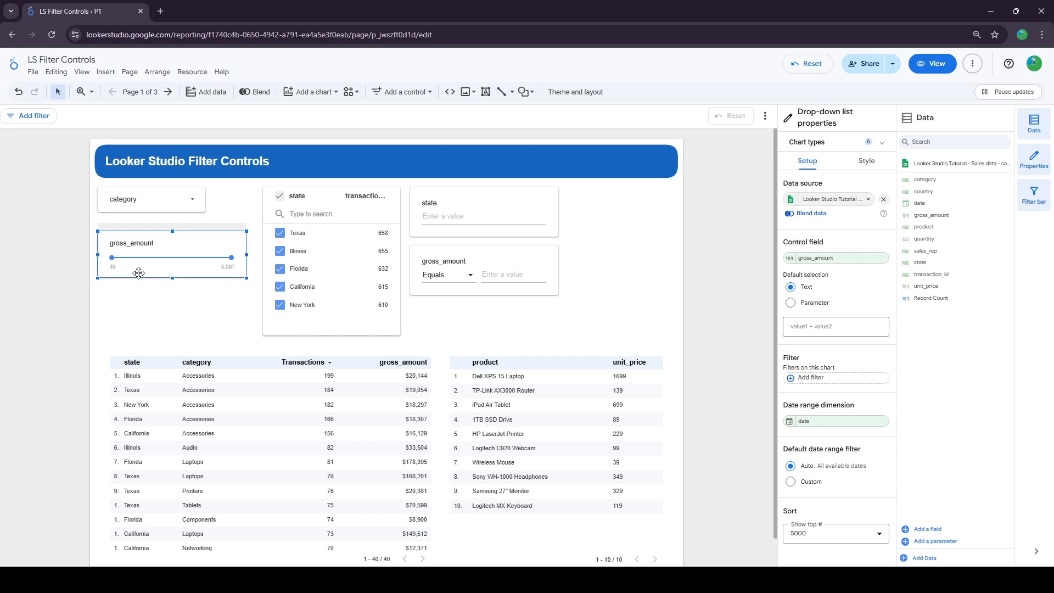
Set the lower limit of the gross_amount slider to 500.
{"action": "double_click", "coordinate": [112, 268]}
{"action": "type", "text": "500"}
{"action": "key", "text": "Return"}
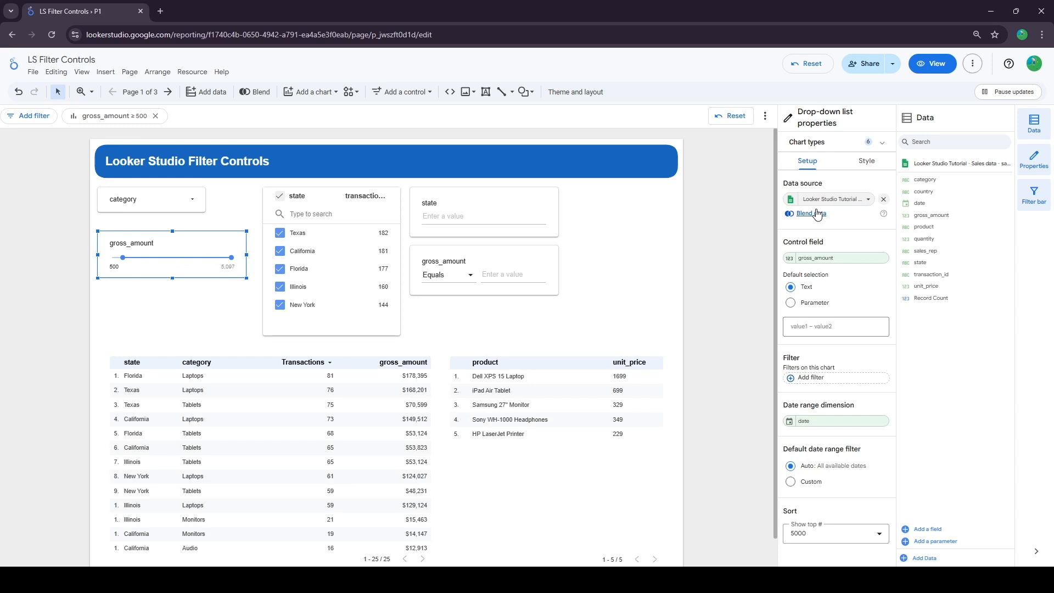
Set the default selection of the gross_amount slider to 100-500.
{"action": "left_click", "coordinate": [840, 332]}
{"action": "type", "text": "100-500"}
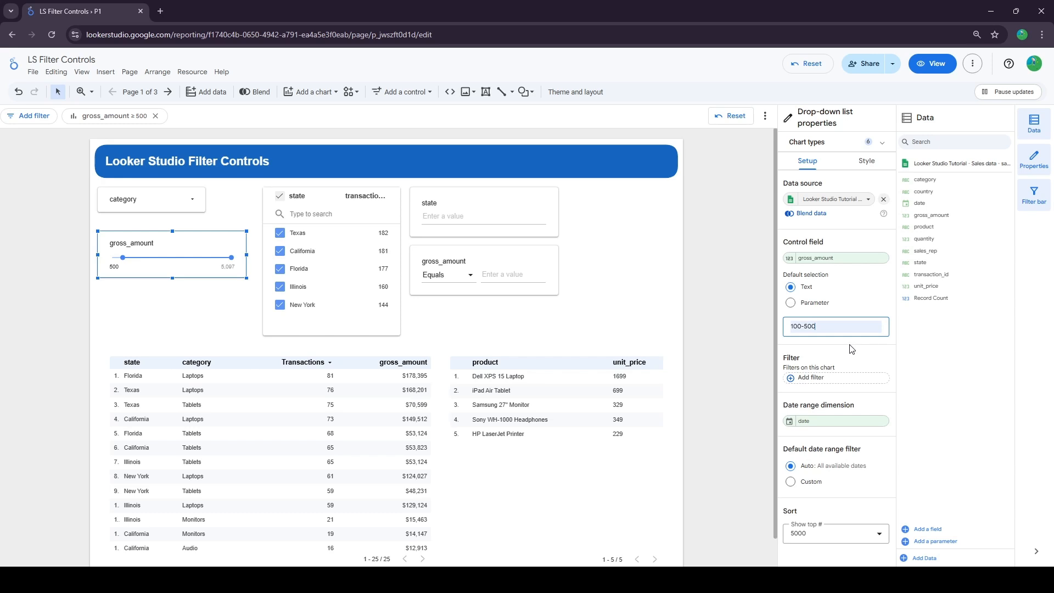
{"action": "key", "text": "Return"}
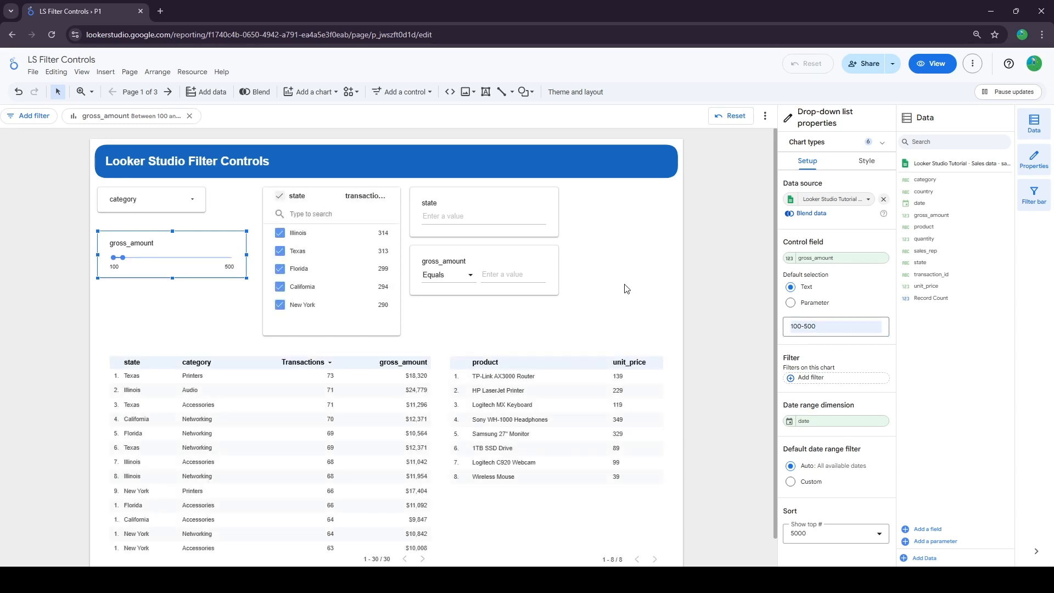
Clear the gross_amount slider's default selection so it covers the full range, and deselect the slider.
{"action": "triple_click", "coordinate": [859, 328]}
{"action": "key", "text": "BackSpace"}
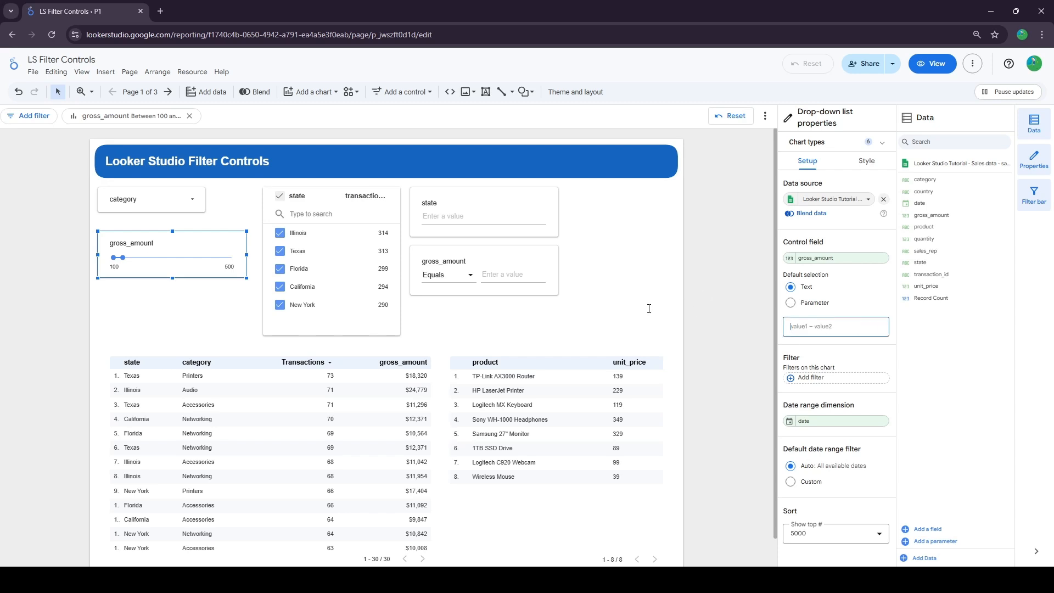
{"action": "key", "text": "Return"}
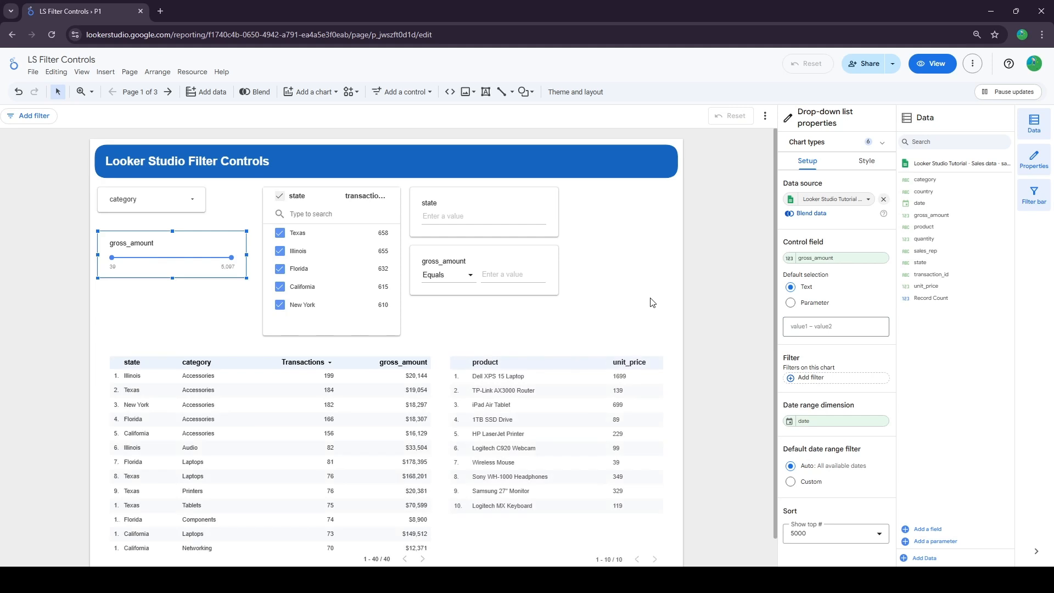
{"action": "left_click", "coordinate": [652, 302]}
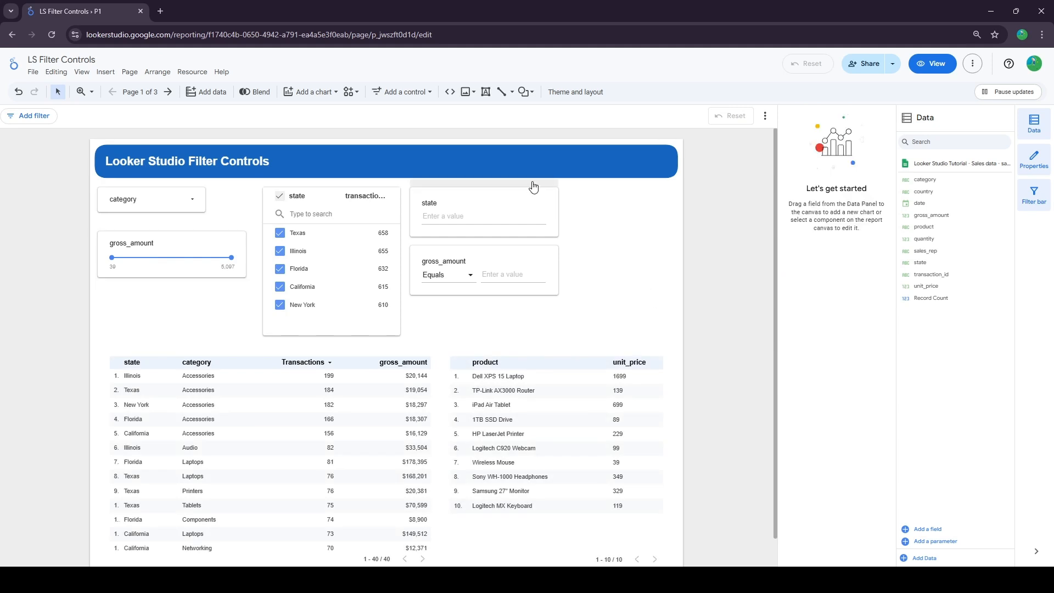
Add a date range control directly below the gross_amount advanced filter.
{"action": "left_click", "coordinate": [404, 93]}
{"action": "left_click", "coordinate": [437, 313]}
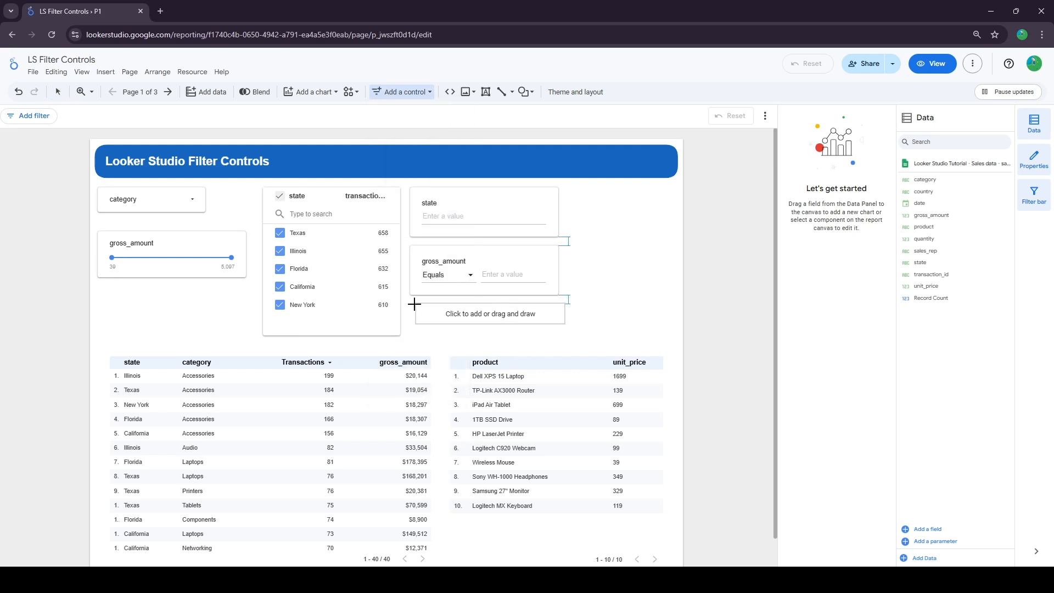
{"action": "left_click", "coordinate": [411, 305]}
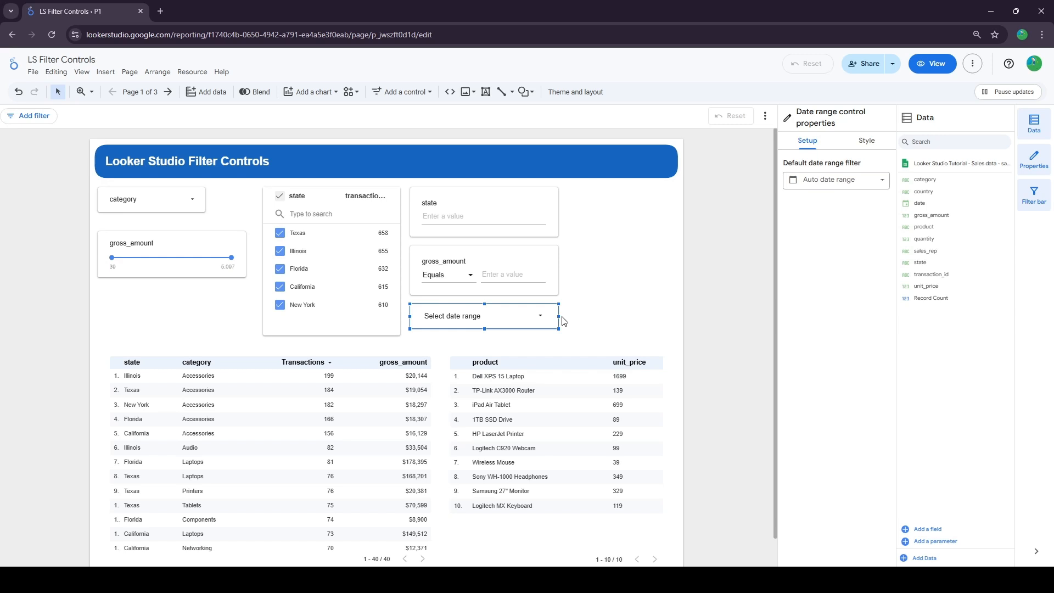
Review the preset periods offered by the new date range control, including the variants under Last 7 days.
{"action": "left_click", "coordinate": [535, 315]}
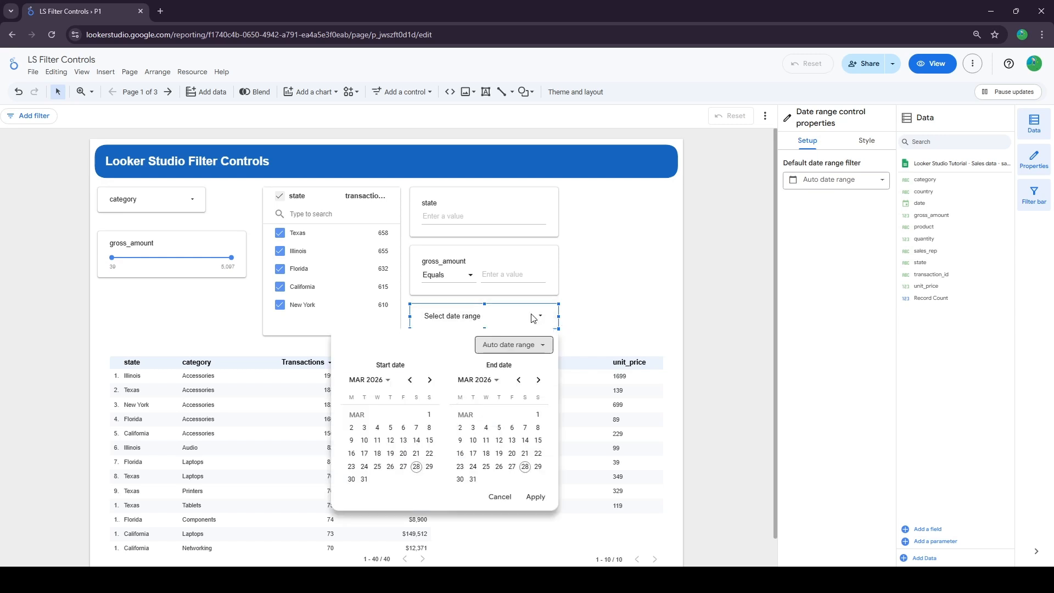
{"action": "left_click", "coordinate": [504, 346]}
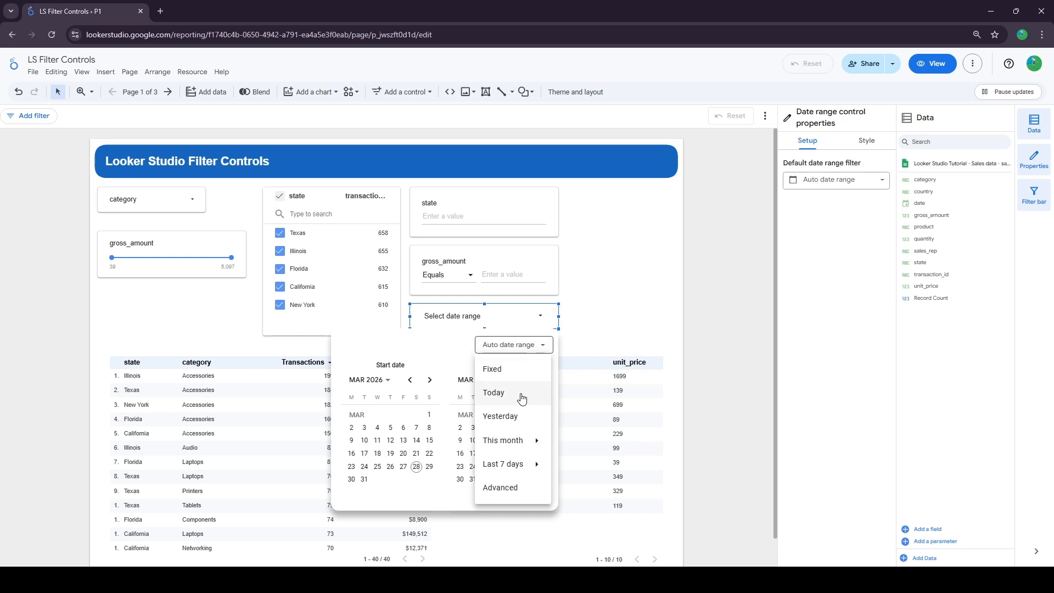
{"action": "mouse_move", "coordinate": [514, 464]}
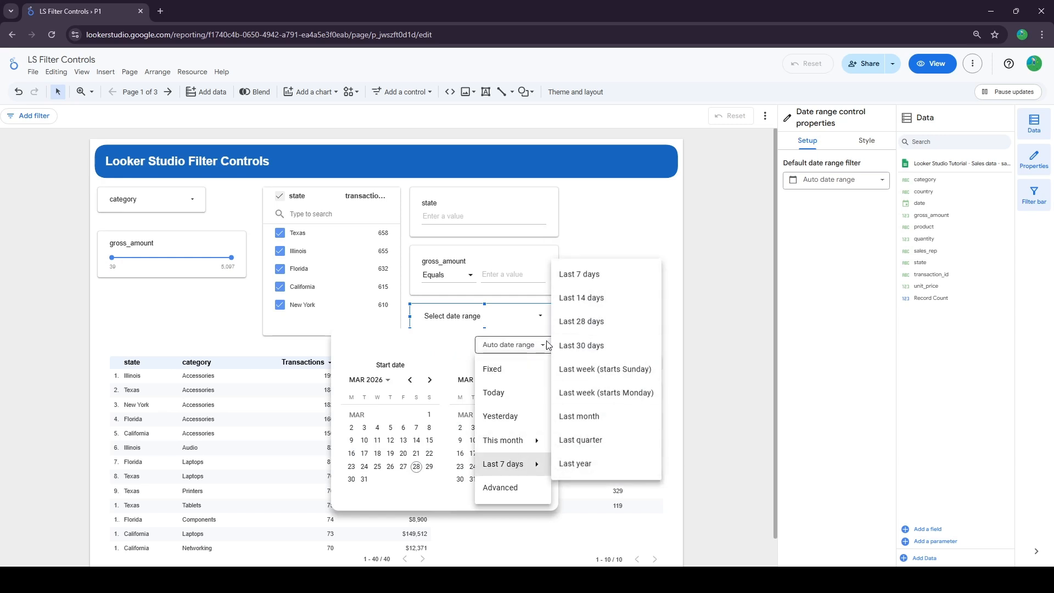
{"action": "left_click", "coordinate": [453, 357]}
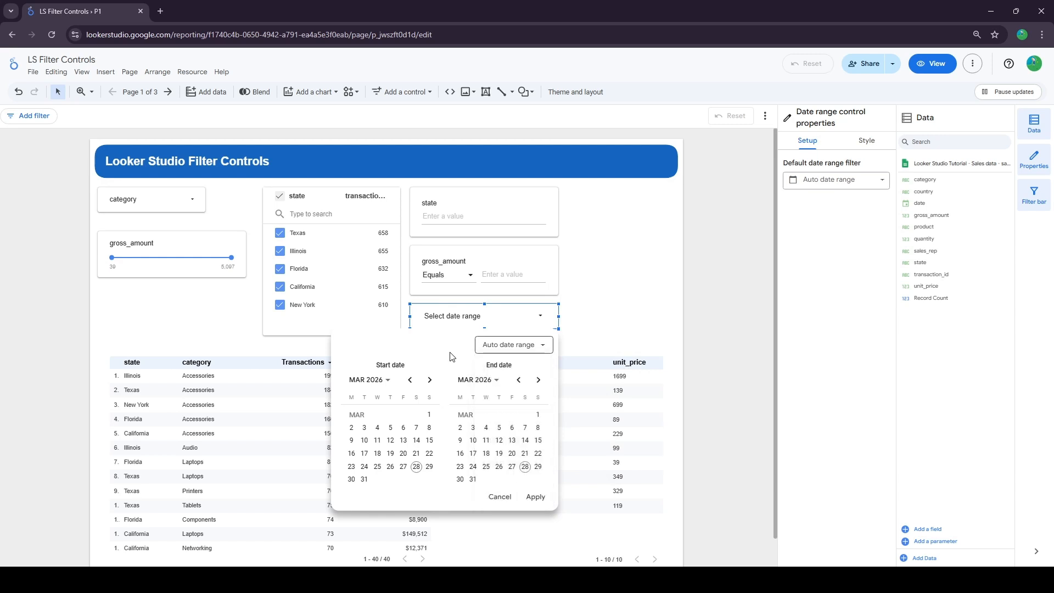
Try a fixed range of 1 to 8 March 2026 in the date range control, leave it unapplied and deselect the control.
{"action": "left_click", "coordinate": [429, 416]}
{"action": "left_click", "coordinate": [538, 427]}
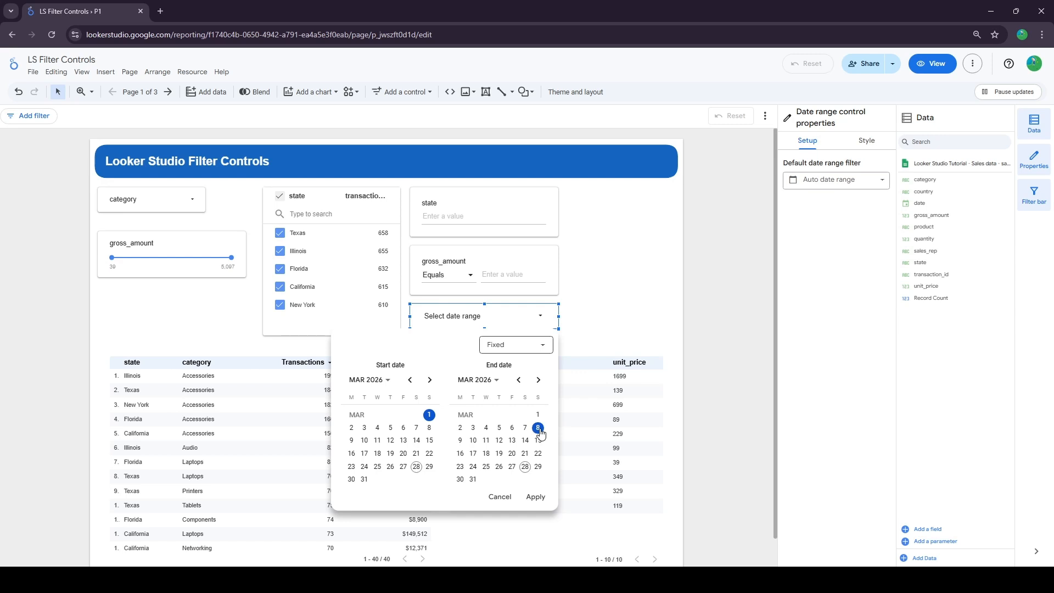
{"action": "left_click", "coordinate": [645, 316]}
{"action": "left_click", "coordinate": [645, 315]}
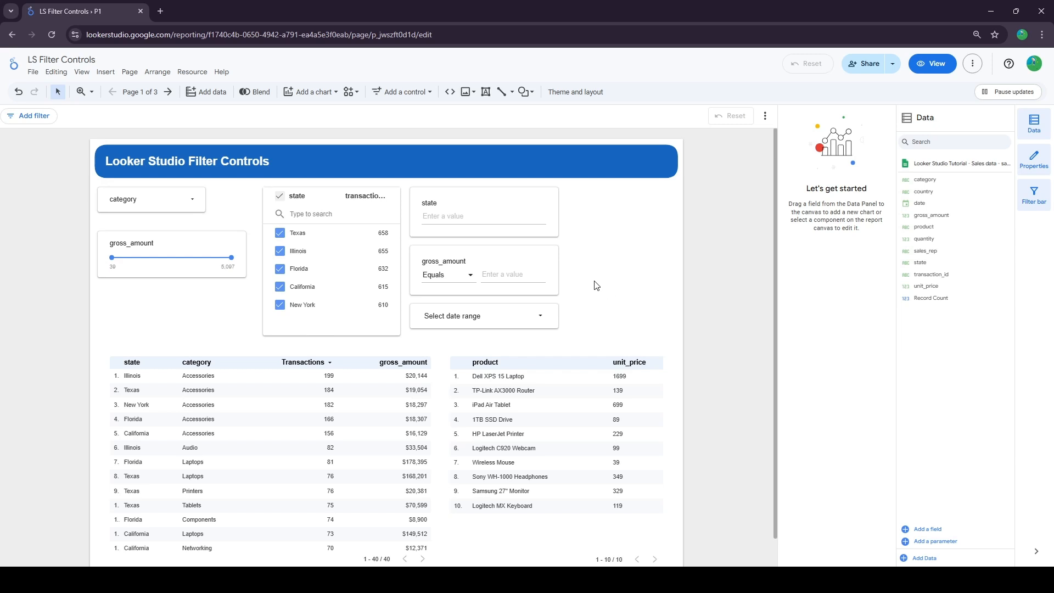
Open the report settings and check which field is used as the date range dimension and which alternatives are available.
{"action": "right_click", "coordinate": [588, 236]}
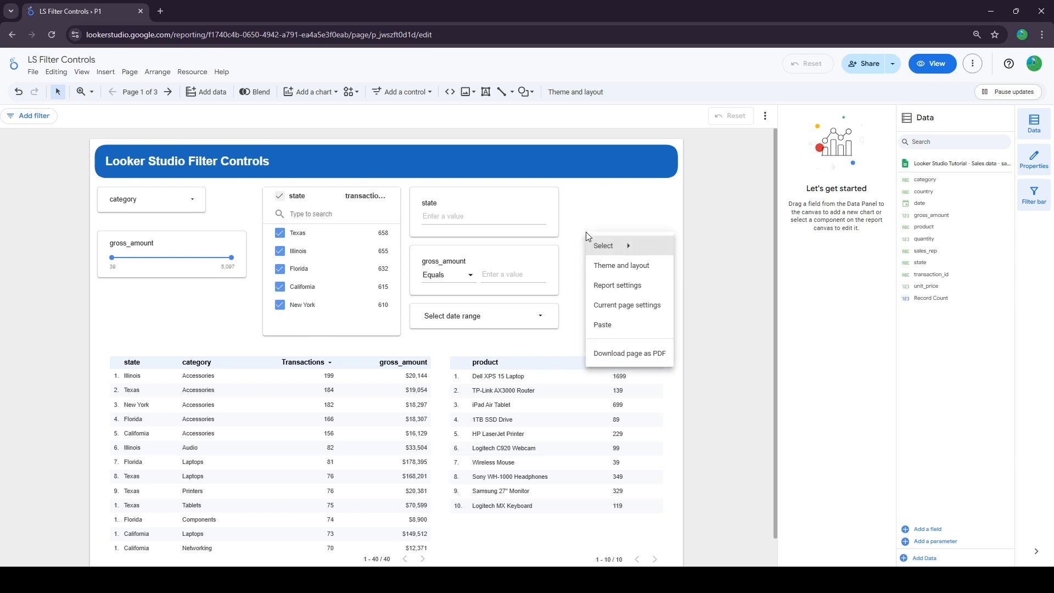
{"action": "left_click", "coordinate": [621, 286]}
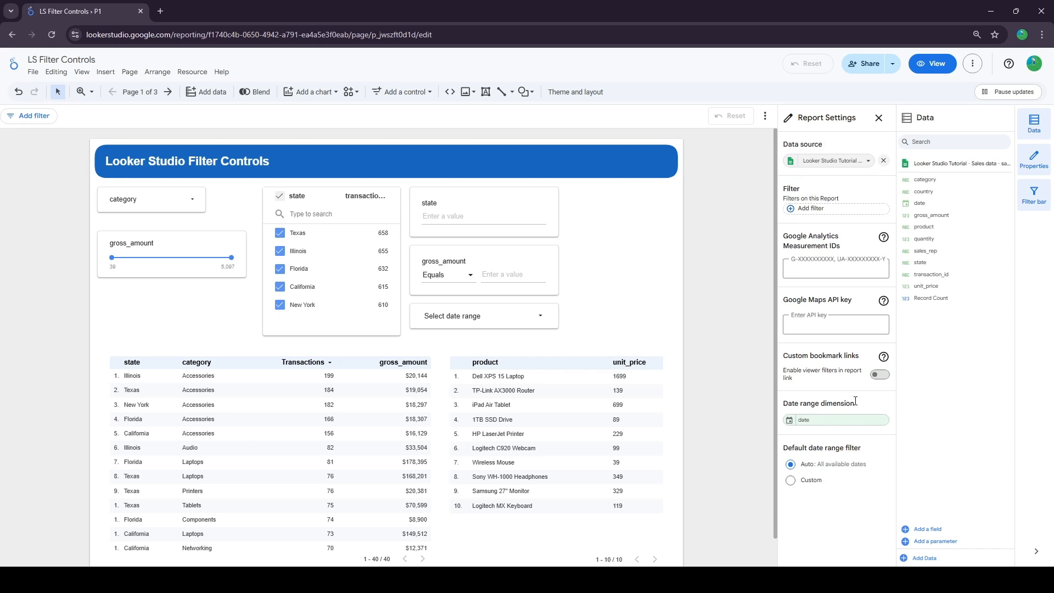
{"action": "left_click_drag", "start_coordinate": [855, 404], "coordinate": [785, 403]}
{"action": "left_click", "coordinate": [792, 404]}
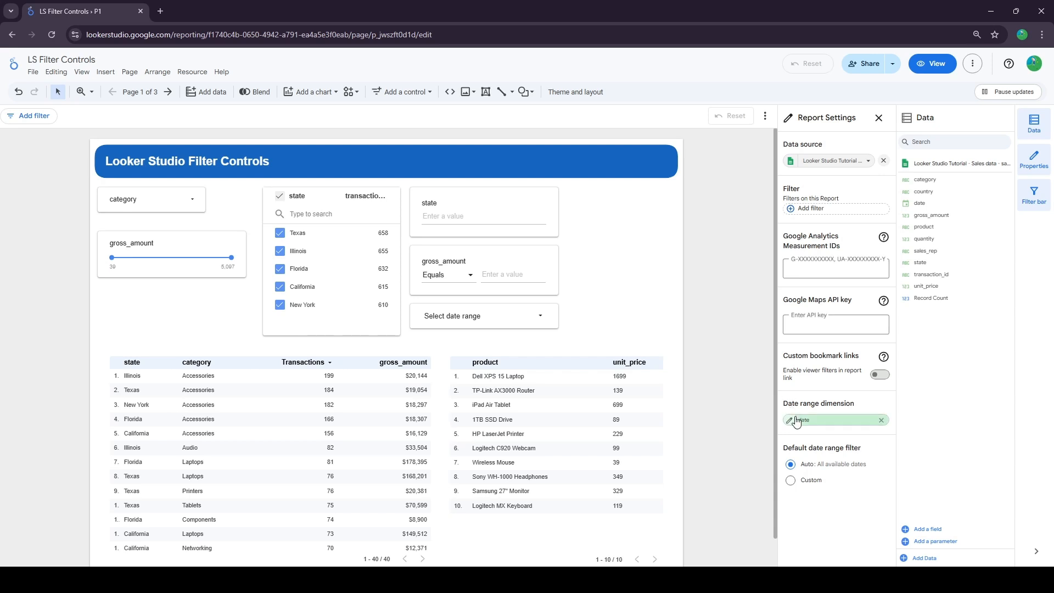
{"action": "left_click", "coordinate": [799, 426]}
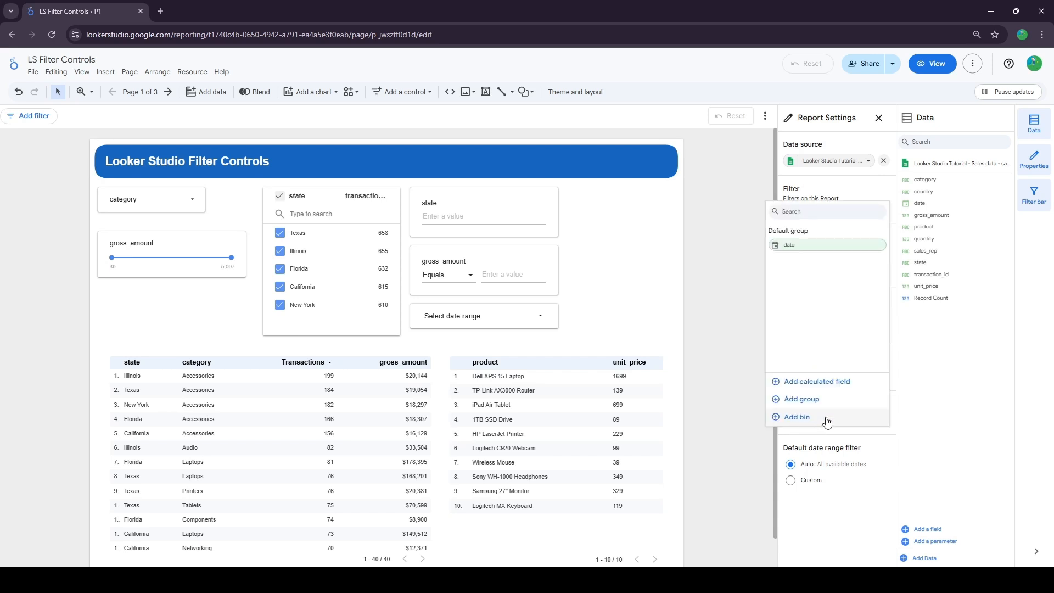
{"action": "left_click", "coordinate": [726, 363]}
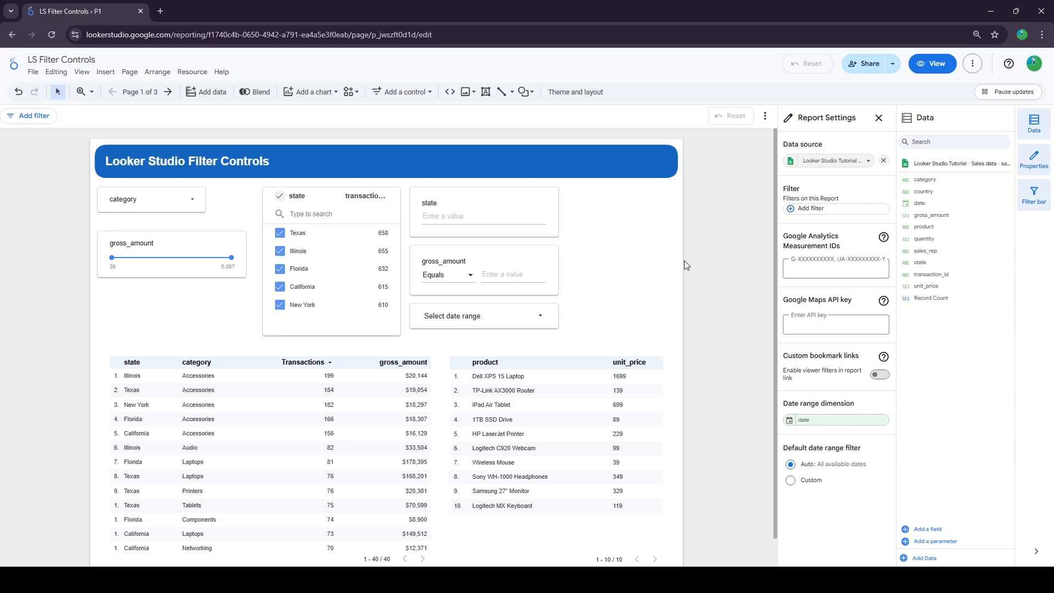